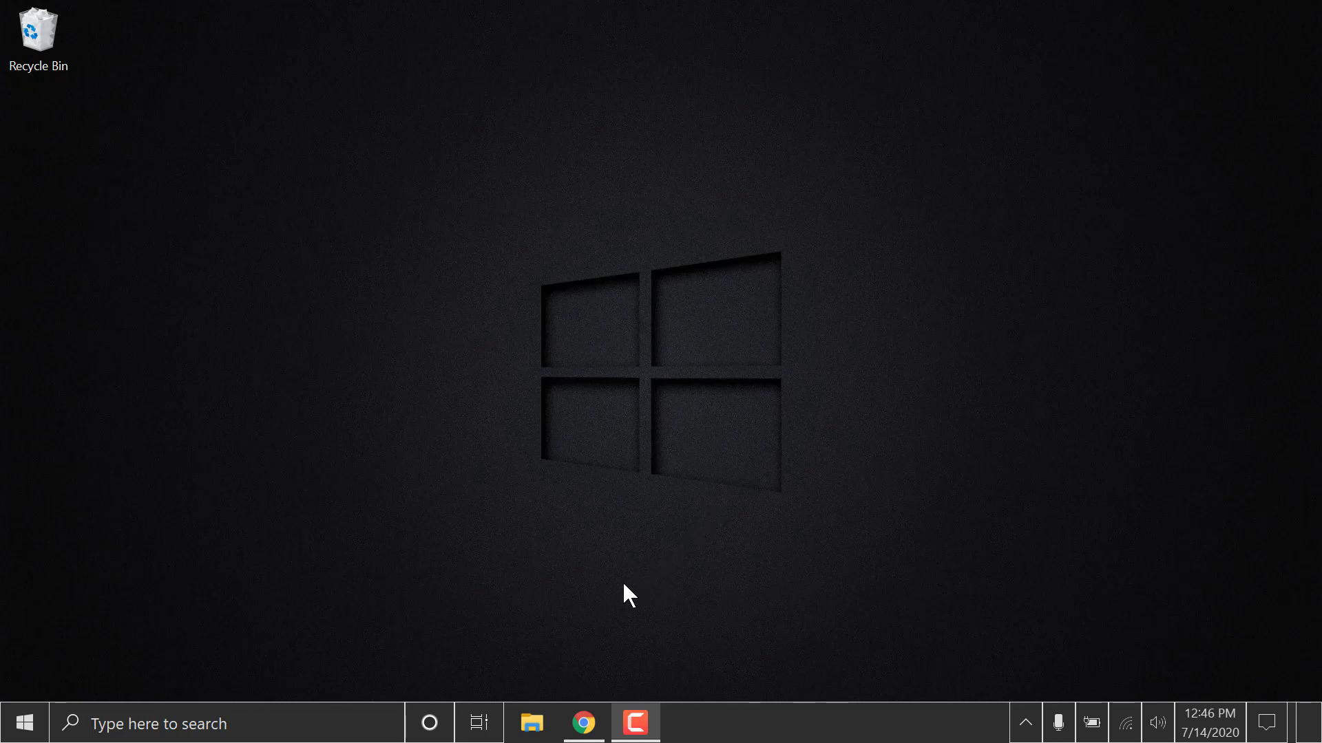
Open the Subdomains page from the cPanel home in the browser.
{"action": "left_click", "coordinate": [592, 716]}
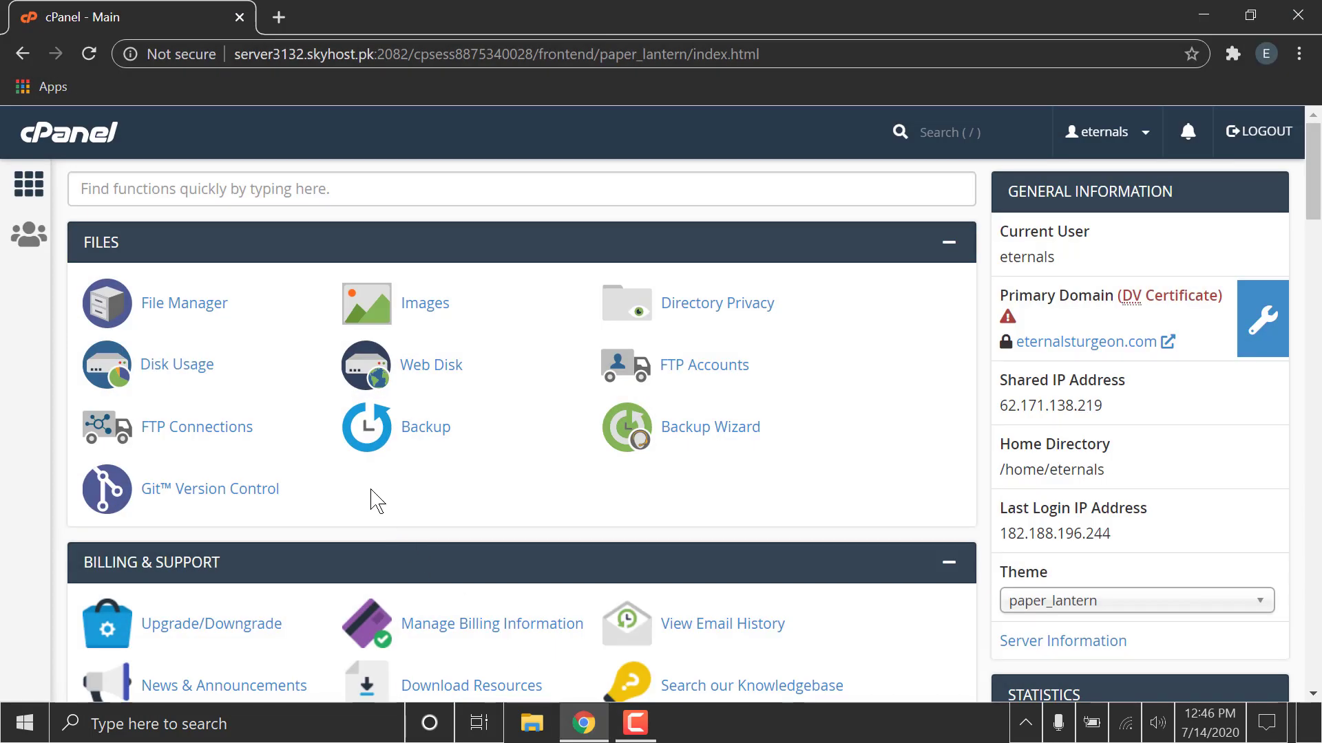
{"action": "scroll", "coordinate": [377, 495], "scroll_direction": "down", "scroll_amount": 1}
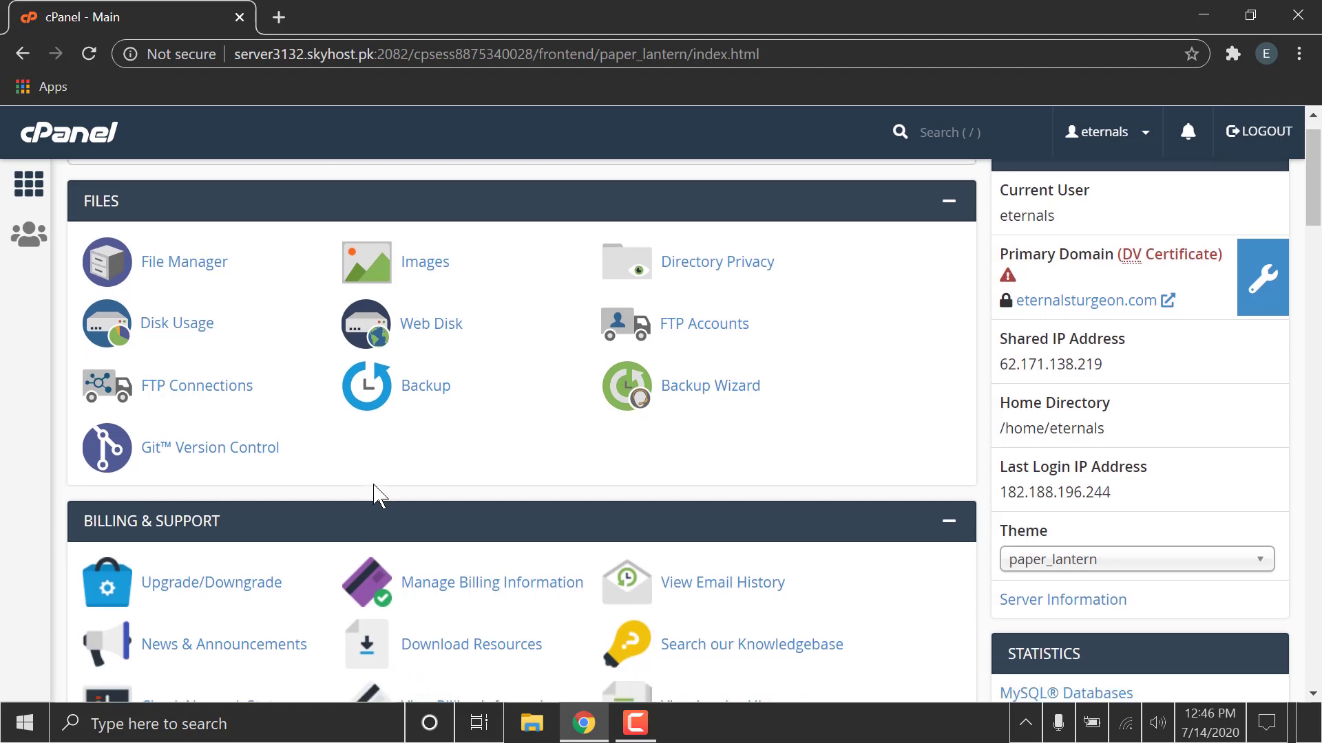
{"action": "scroll", "coordinate": [373, 484], "scroll_direction": "up", "scroll_amount": 1}
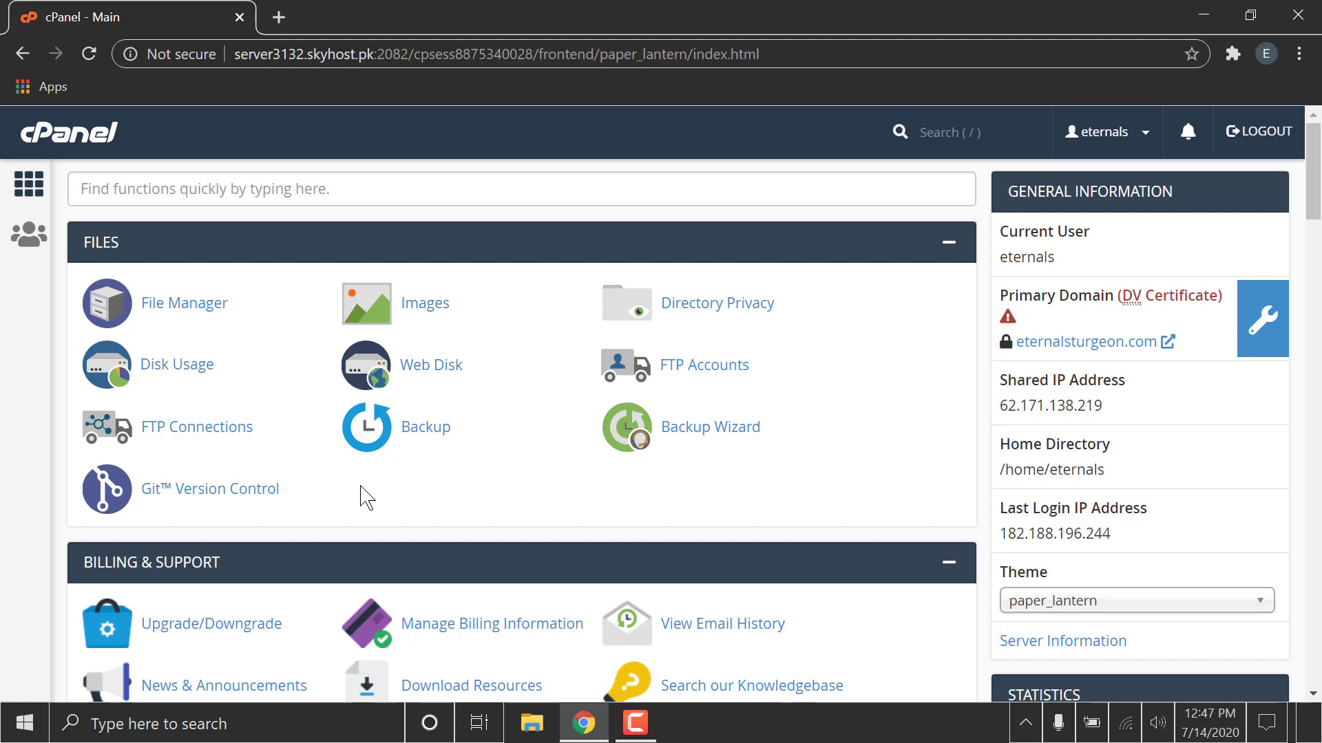
{"action": "scroll", "coordinate": [360, 487], "scroll_direction": "down", "scroll_amount": 5}
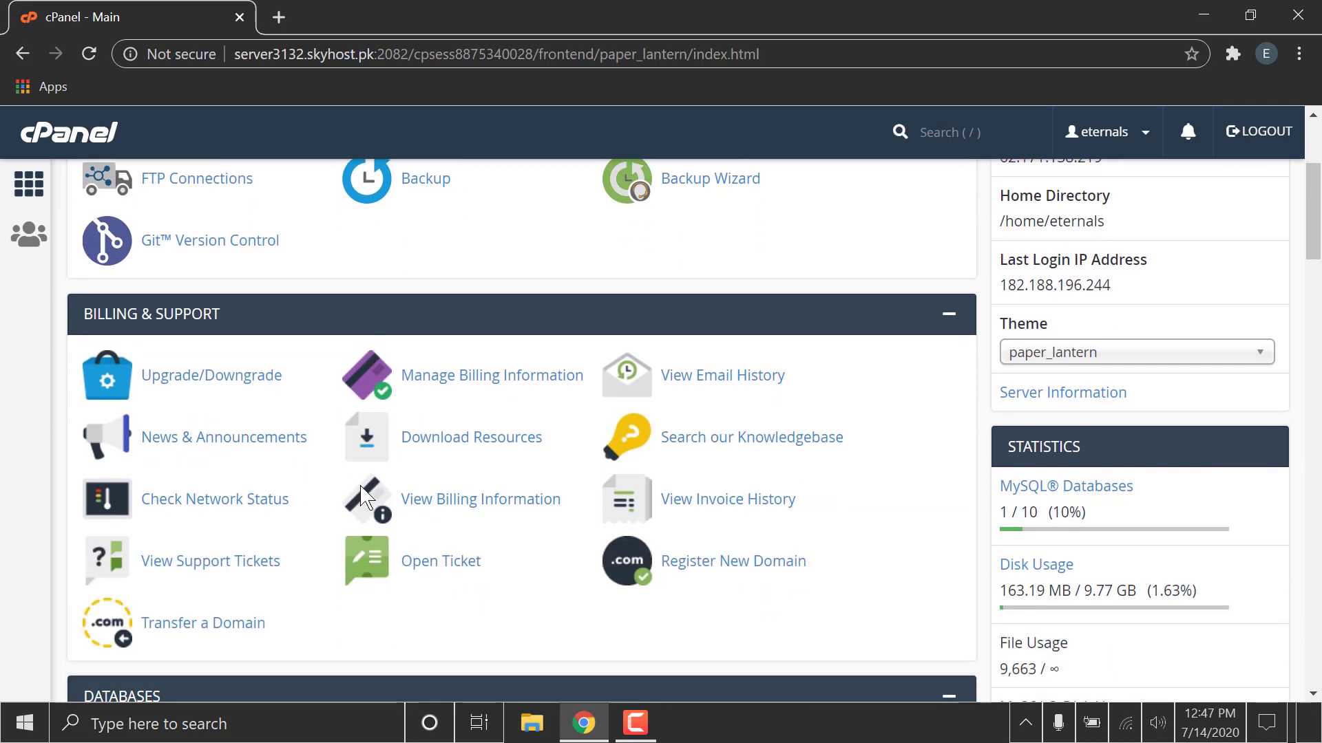
{"action": "scroll", "coordinate": [361, 487], "scroll_direction": "down", "scroll_amount": 7}
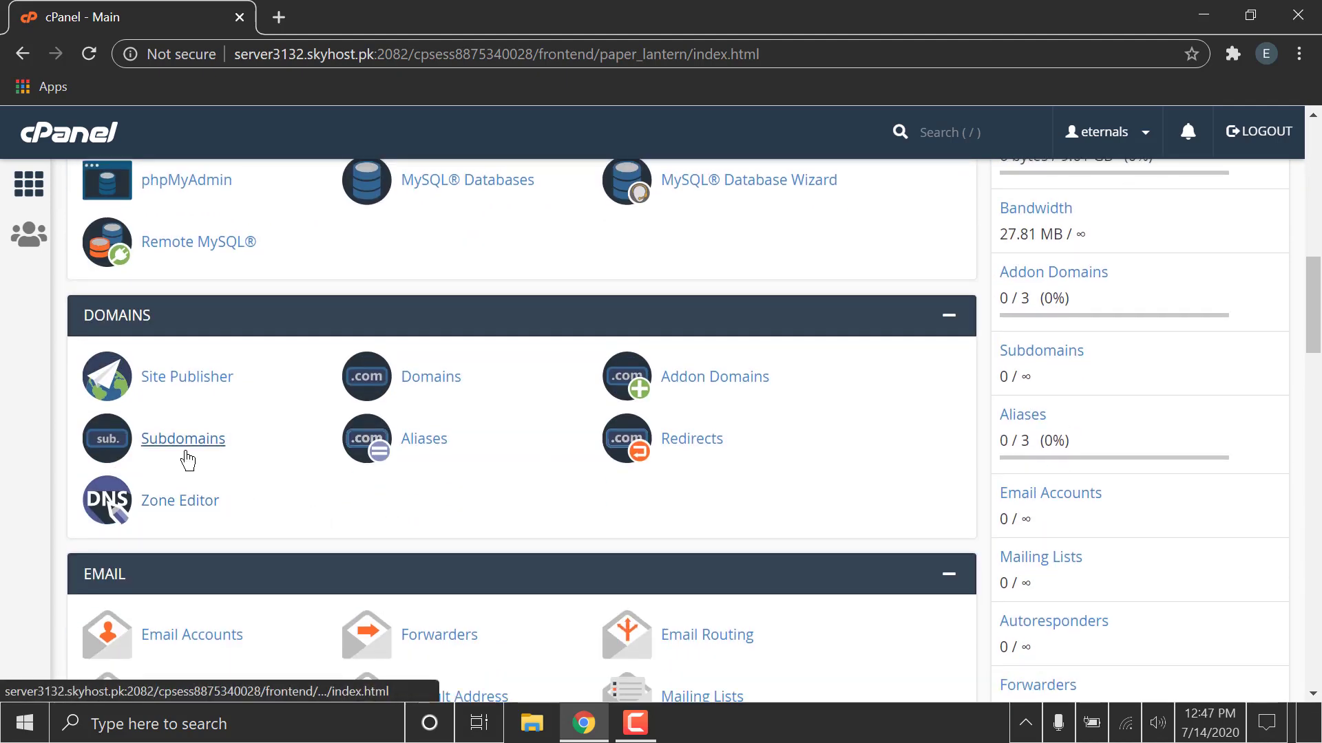
{"action": "left_click", "coordinate": [183, 444]}
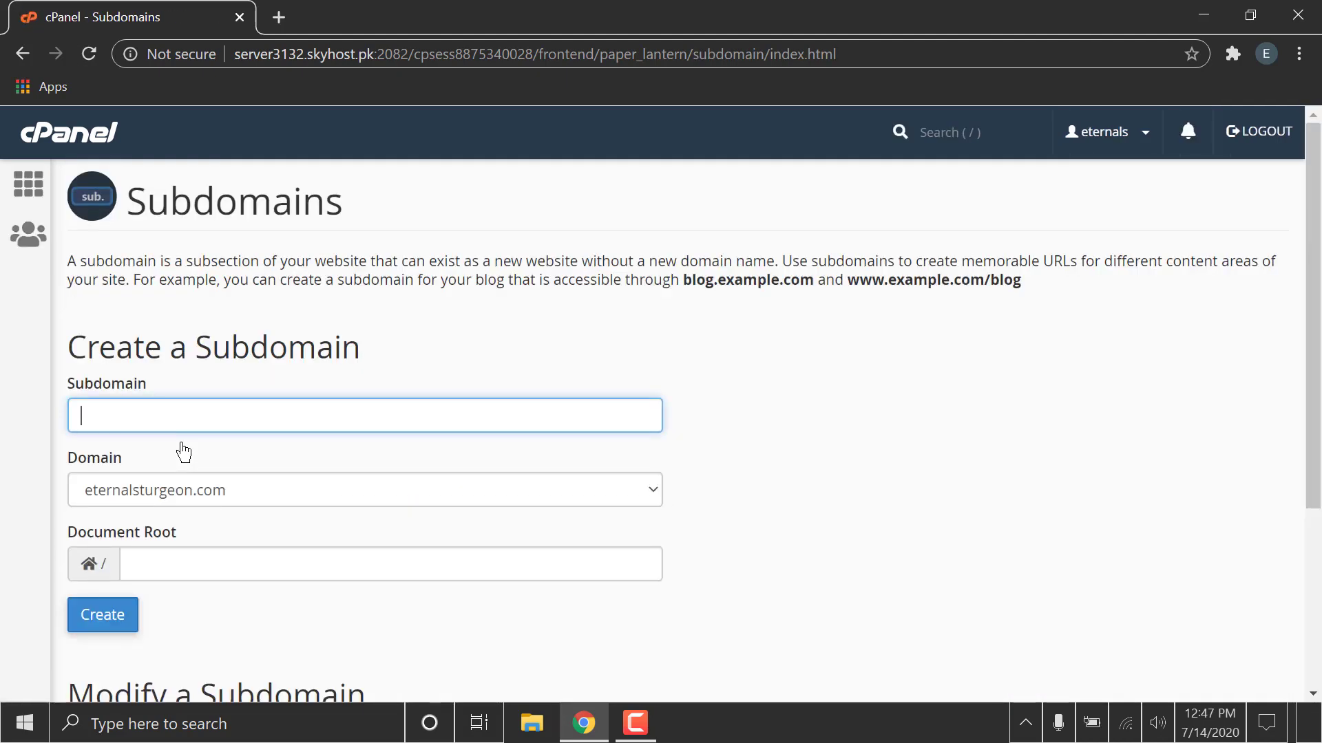
Create a subdomain named mautic on eternalsturgeon.com.
{"action": "left_click", "coordinate": [203, 420]}
{"action": "type", "text": "mautiv"}
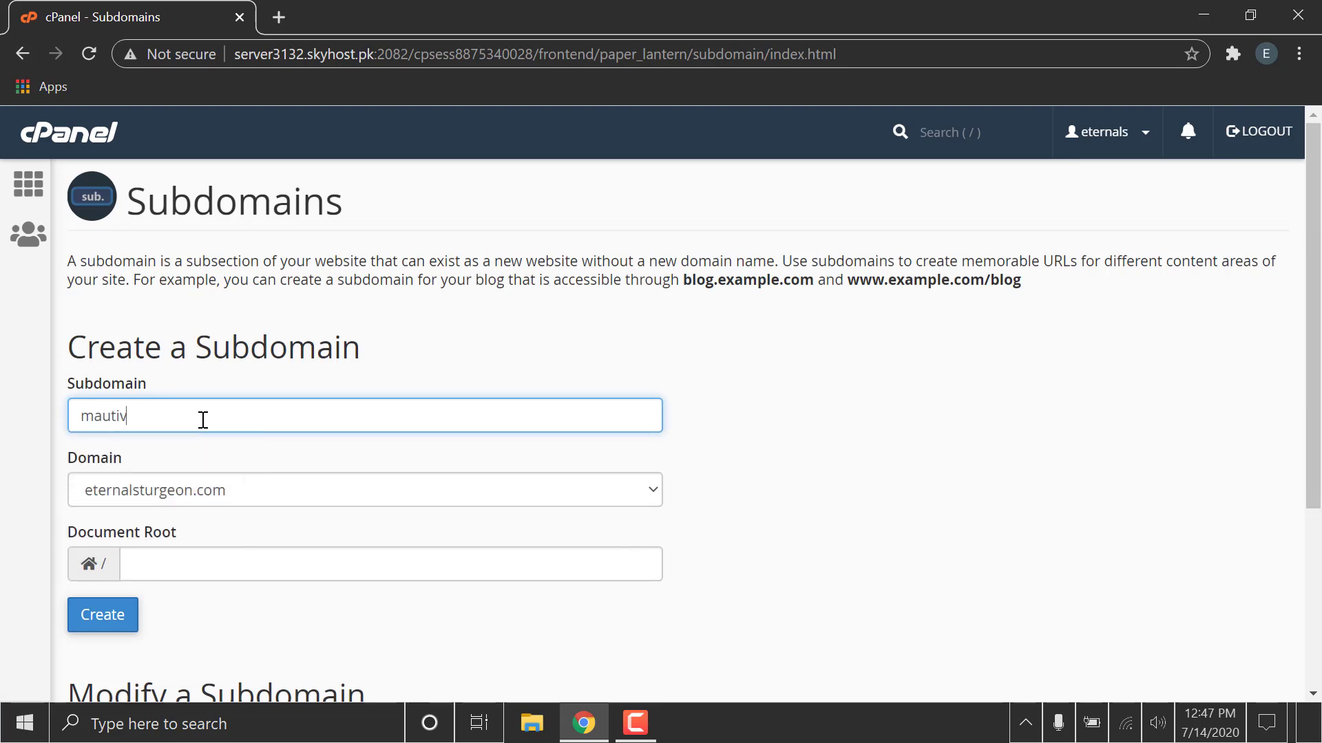
{"action": "key", "text": "BackSpace"}
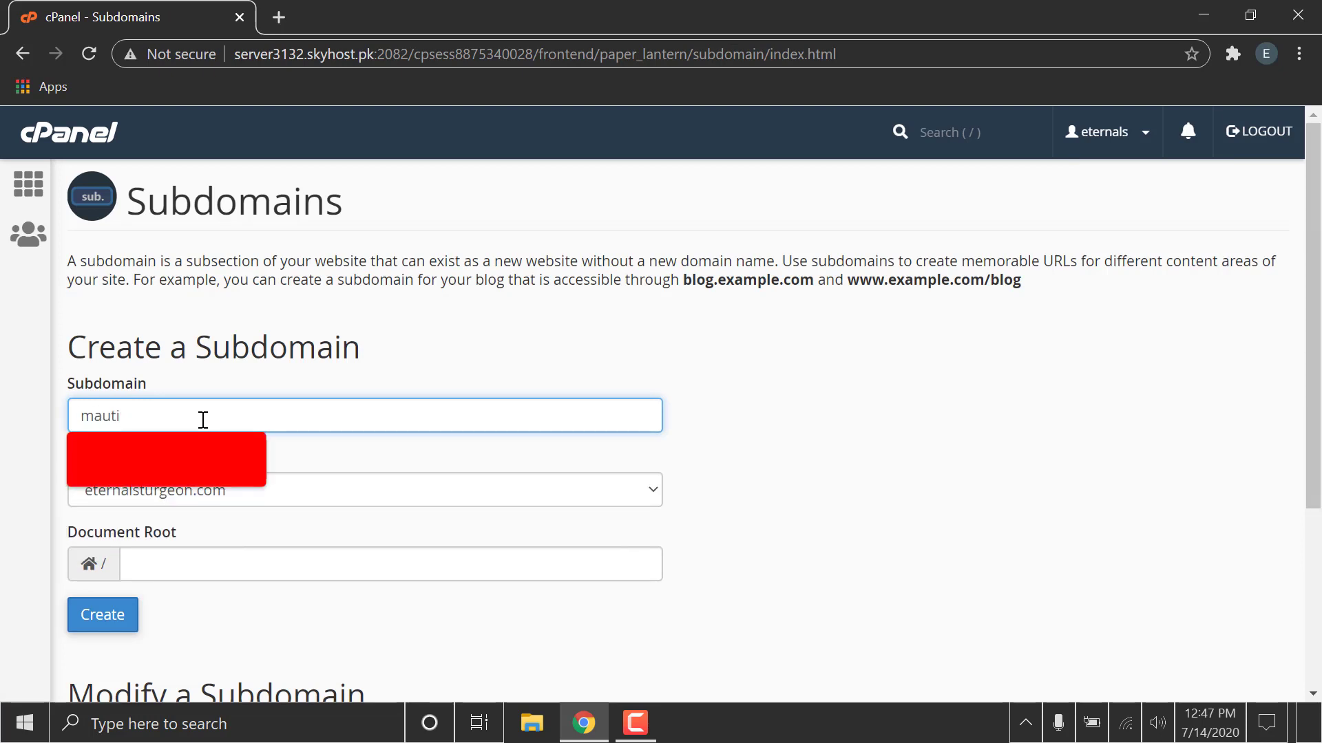
{"action": "type", "text": "c"}
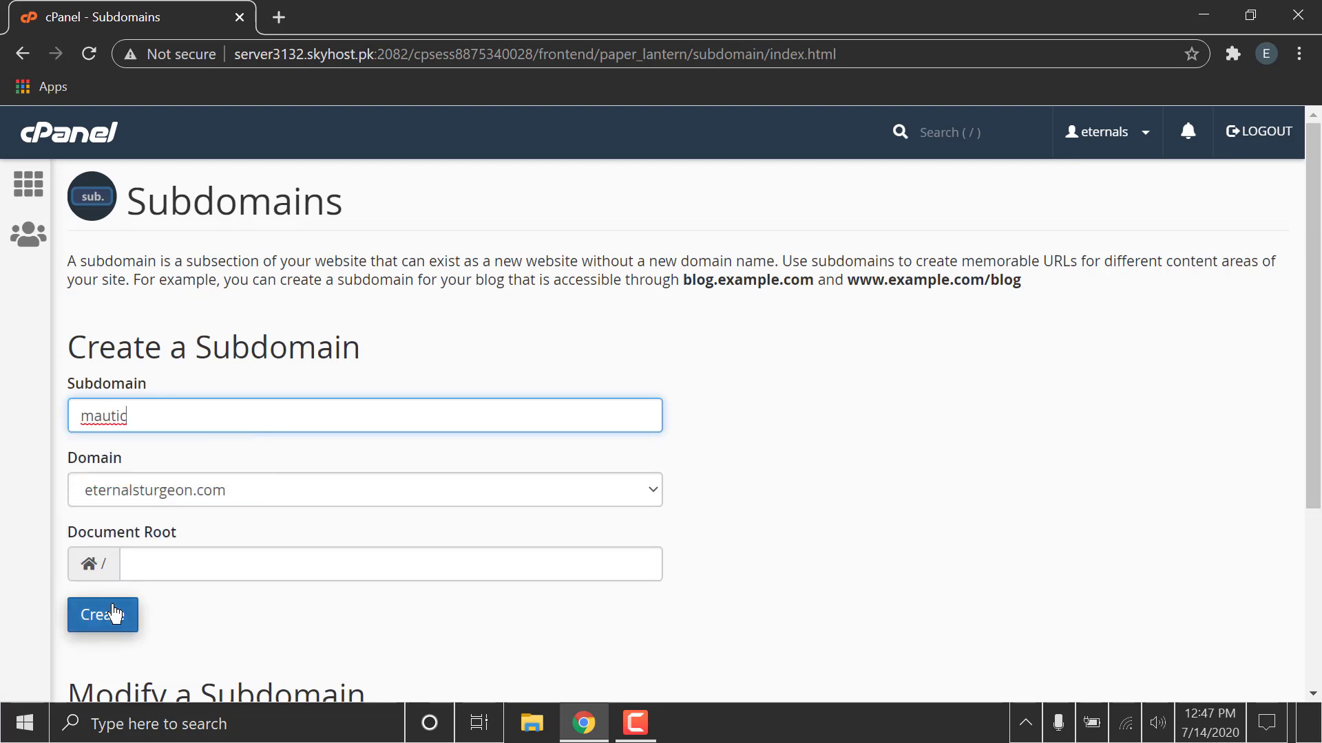
{"action": "left_click", "coordinate": [116, 614]}
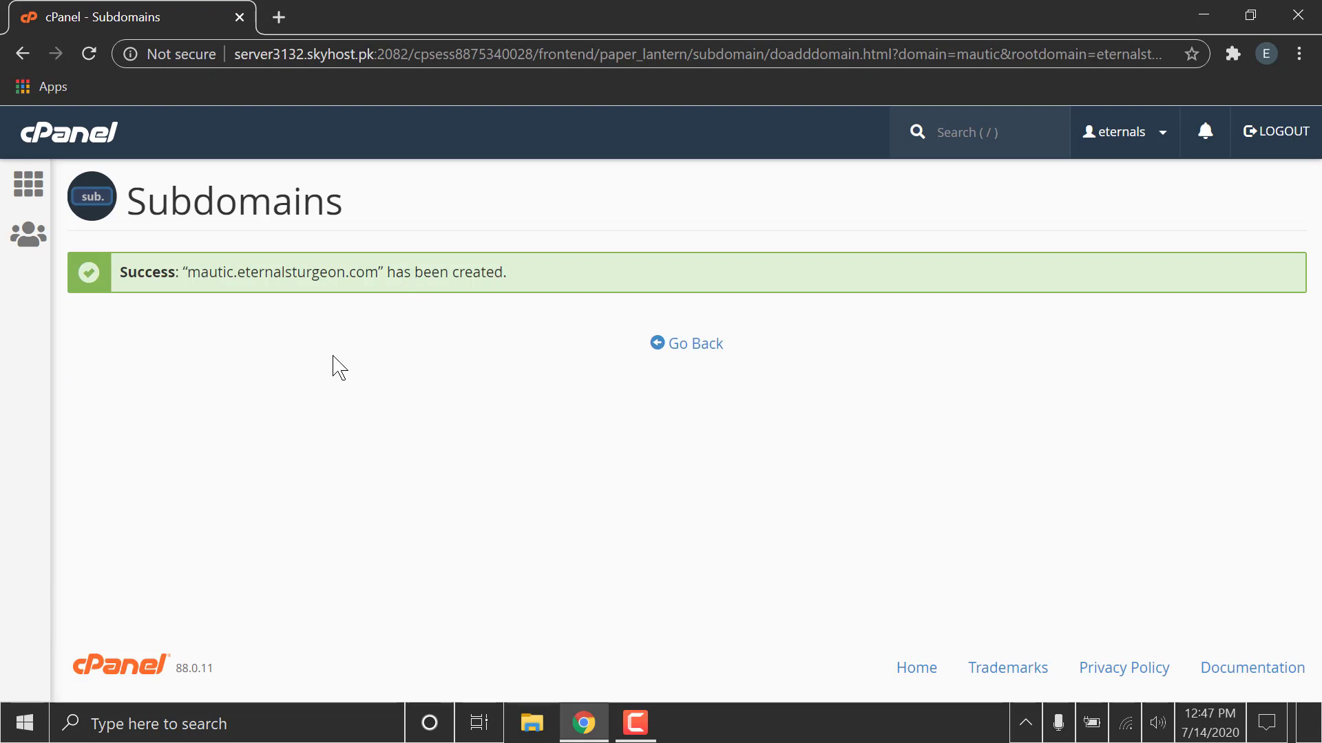
Return to the cPanel home and open the Softaculous Apps Installer.
{"action": "left_click", "coordinate": [18, 194]}
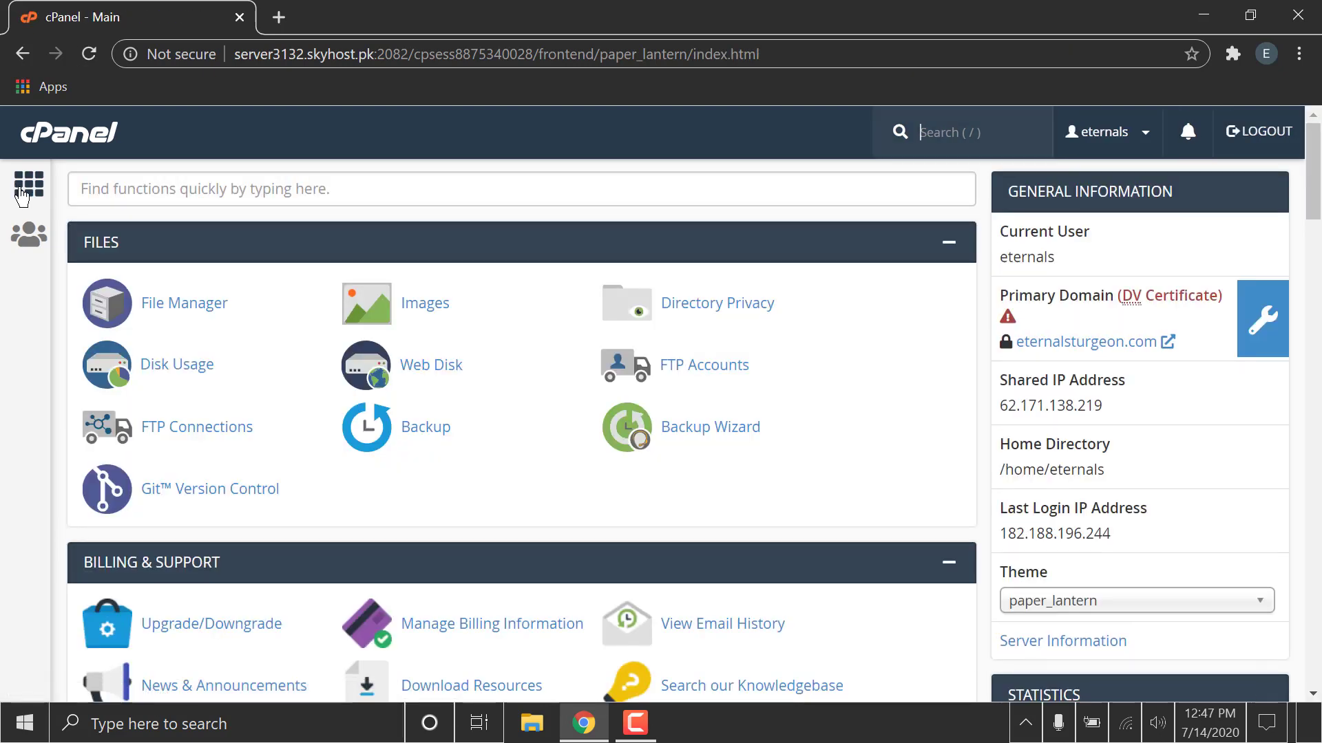
{"action": "scroll", "coordinate": [265, 302], "scroll_direction": "down", "scroll_amount": 3}
{"action": "scroll", "coordinate": [265, 303], "scroll_direction": "down", "scroll_amount": 5}
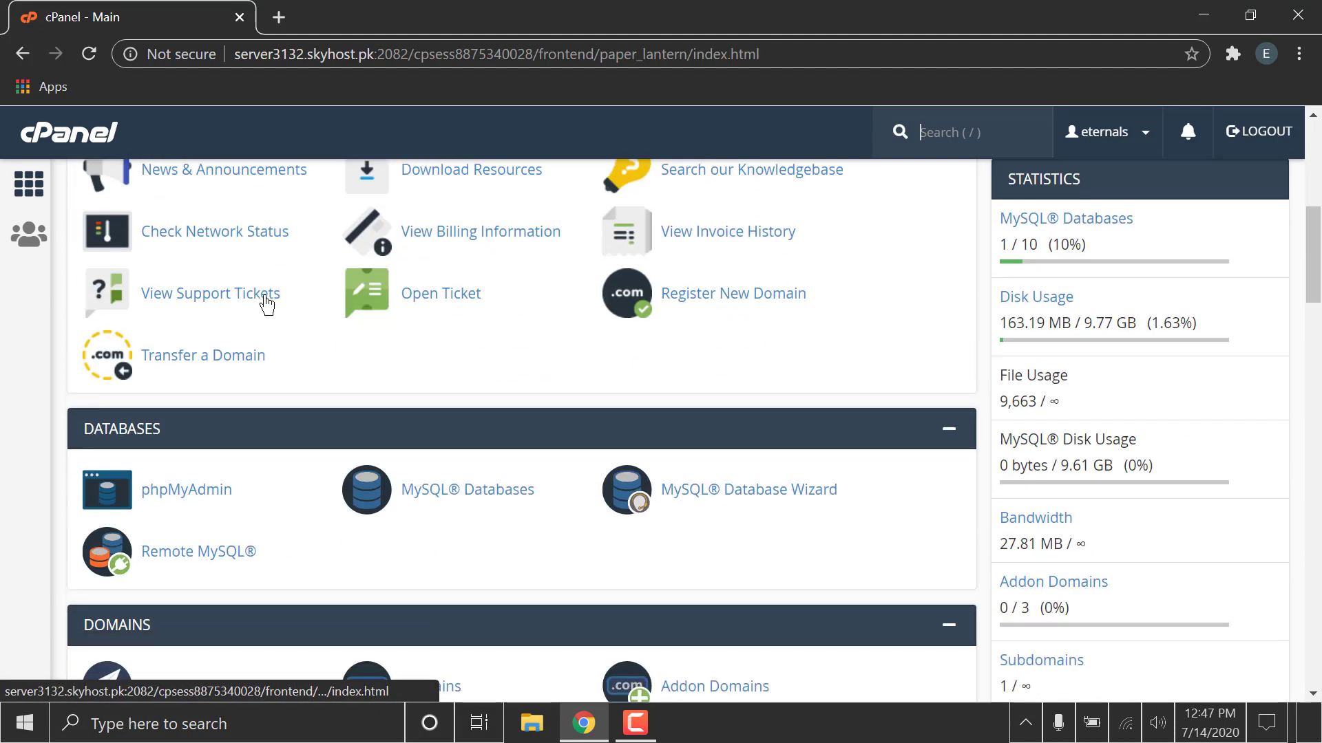
{"action": "scroll", "coordinate": [266, 304], "scroll_direction": "down", "scroll_amount": 7}
{"action": "scroll", "coordinate": [265, 303], "scroll_direction": "down", "scroll_amount": 12}
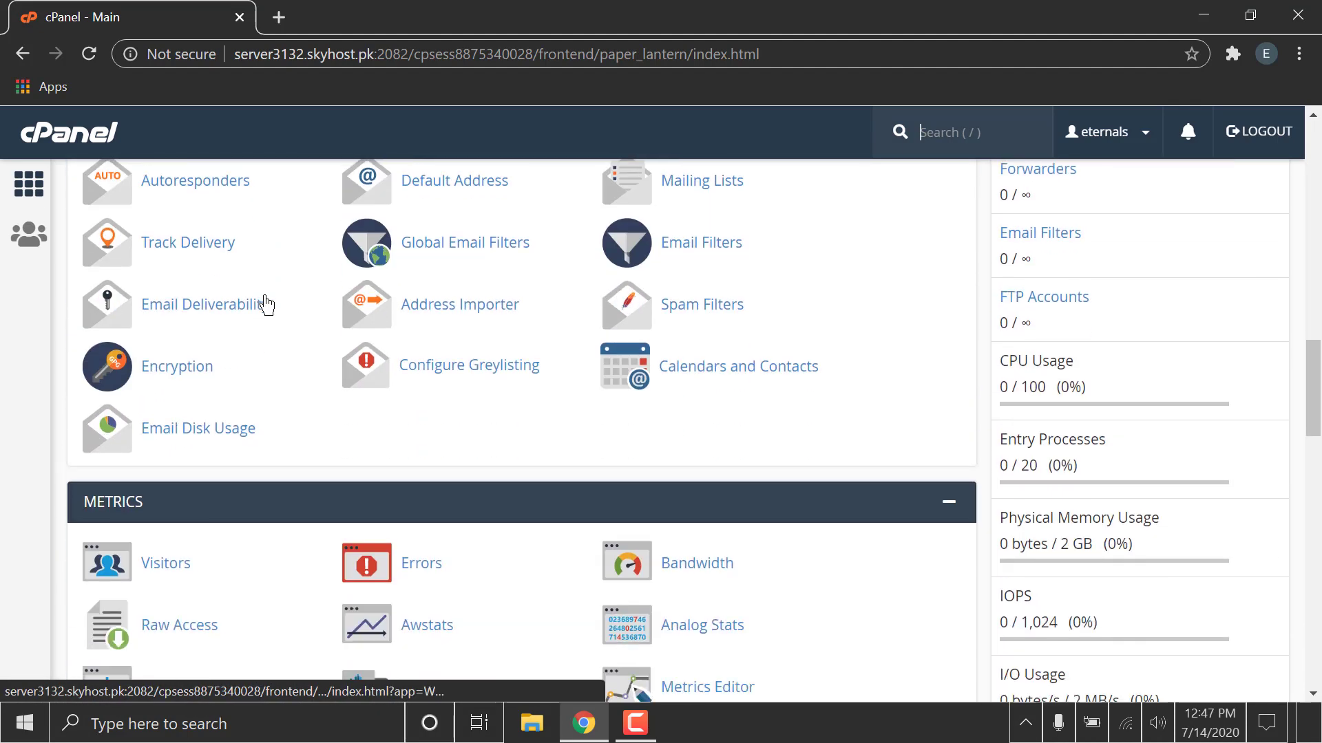
{"action": "scroll", "coordinate": [265, 304], "scroll_direction": "down", "scroll_amount": 5}
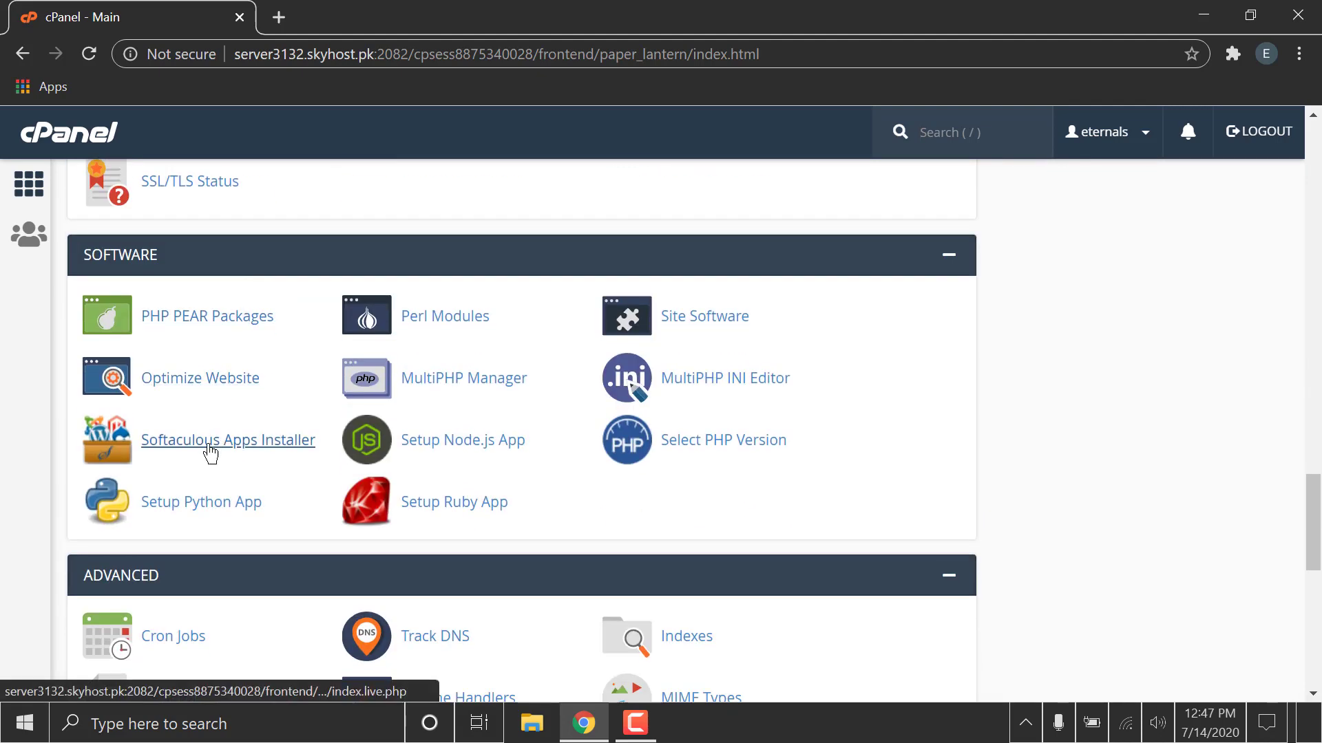
{"action": "left_click", "coordinate": [212, 441]}
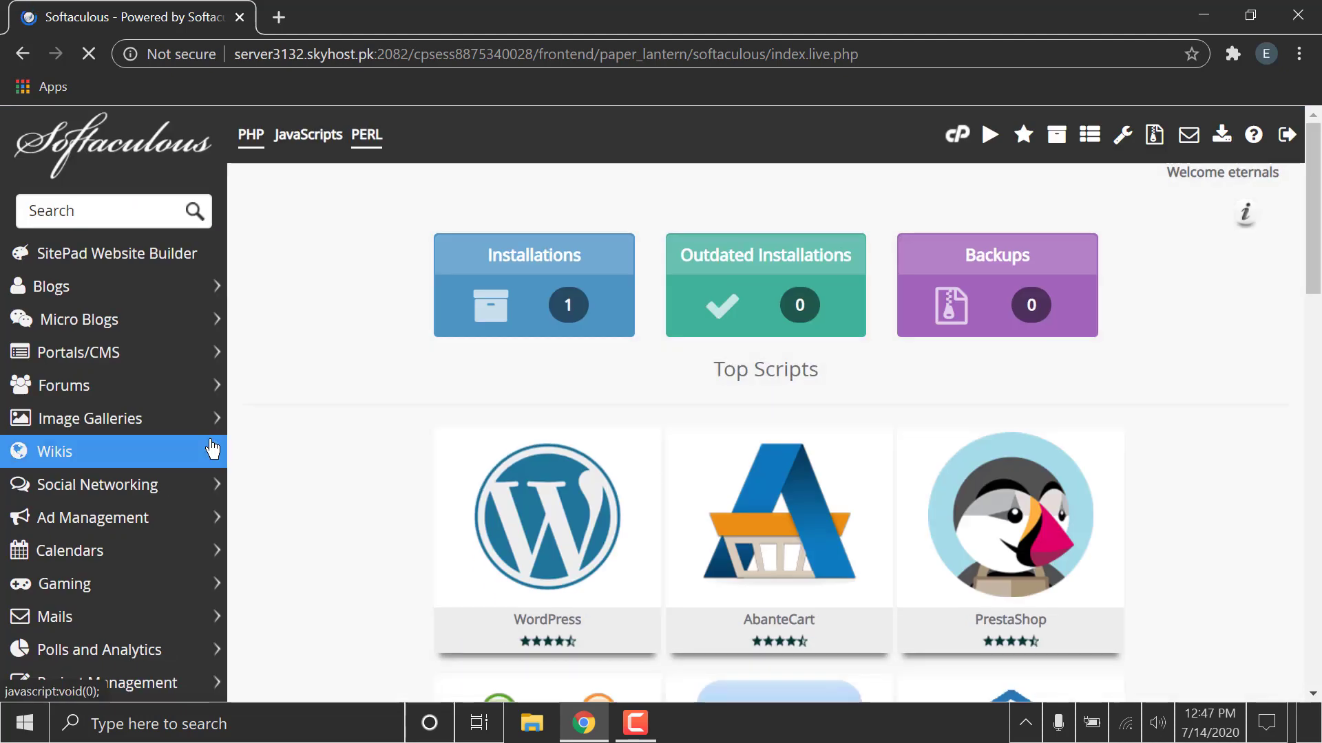
Search Softaculous for mautic and open the Mautic app page.
{"action": "left_click", "coordinate": [126, 213]}
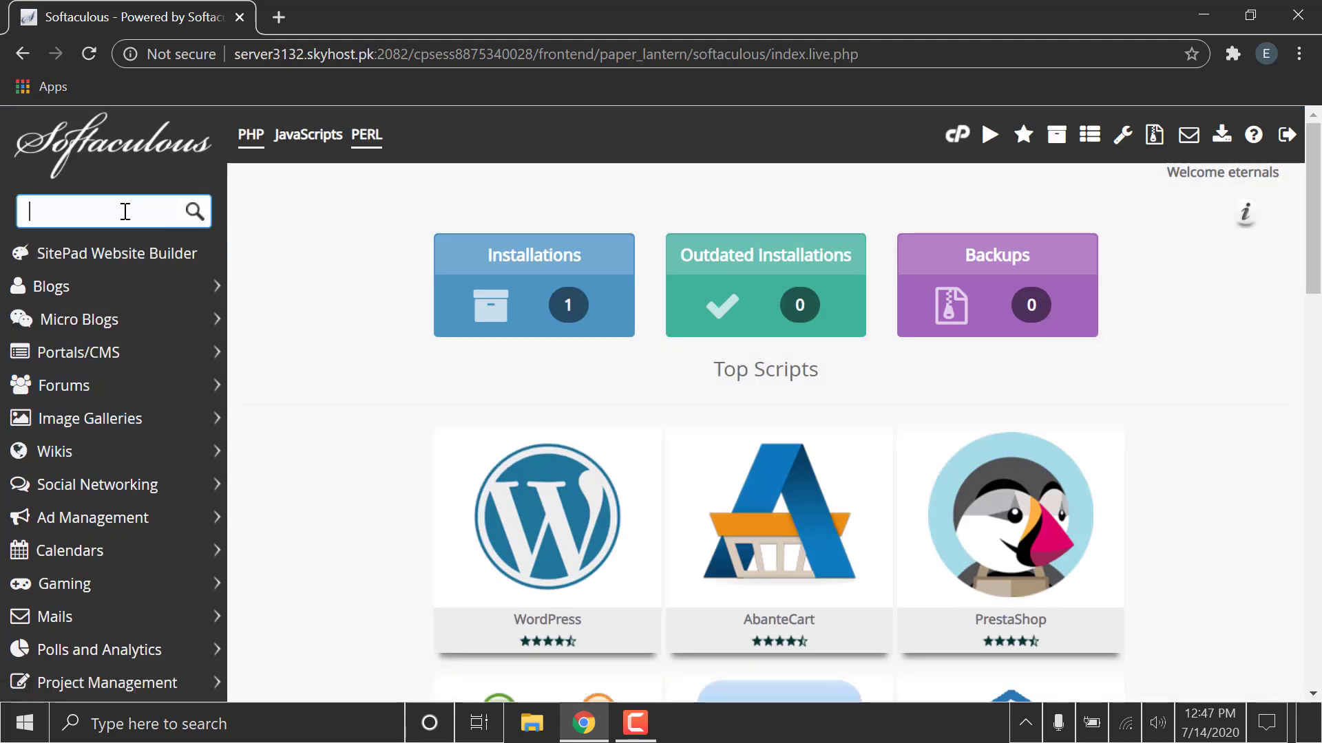
{"action": "type", "text": "mautic"}
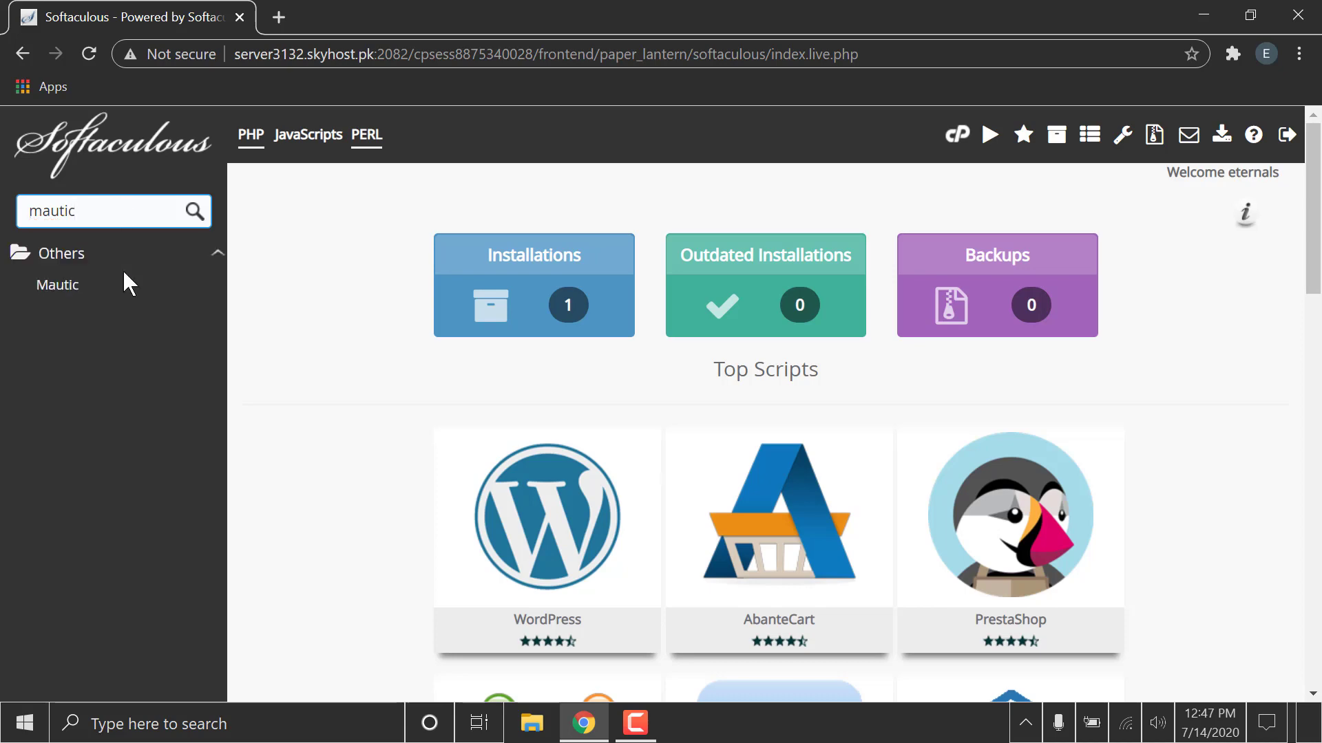
{"action": "left_click", "coordinate": [107, 285]}
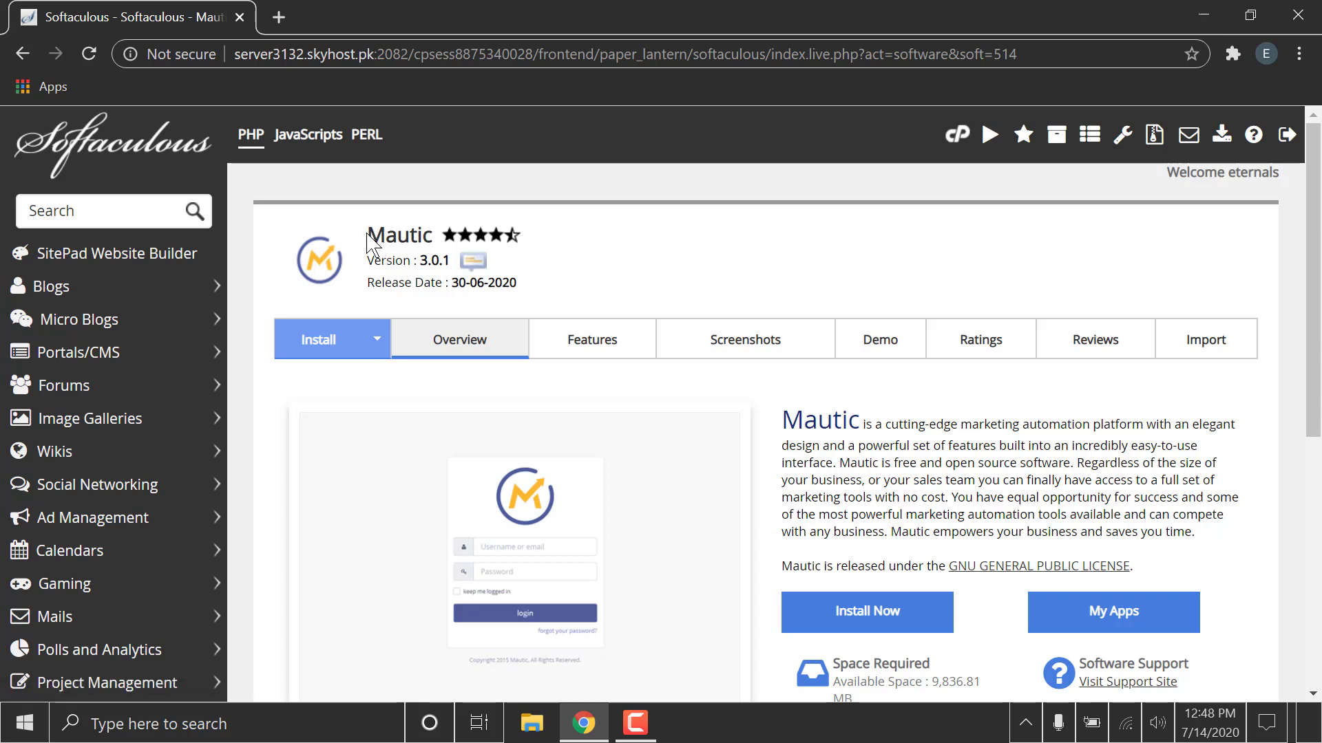
{"action": "left_click_drag", "start_coordinate": [367, 268], "coordinate": [476, 297]}
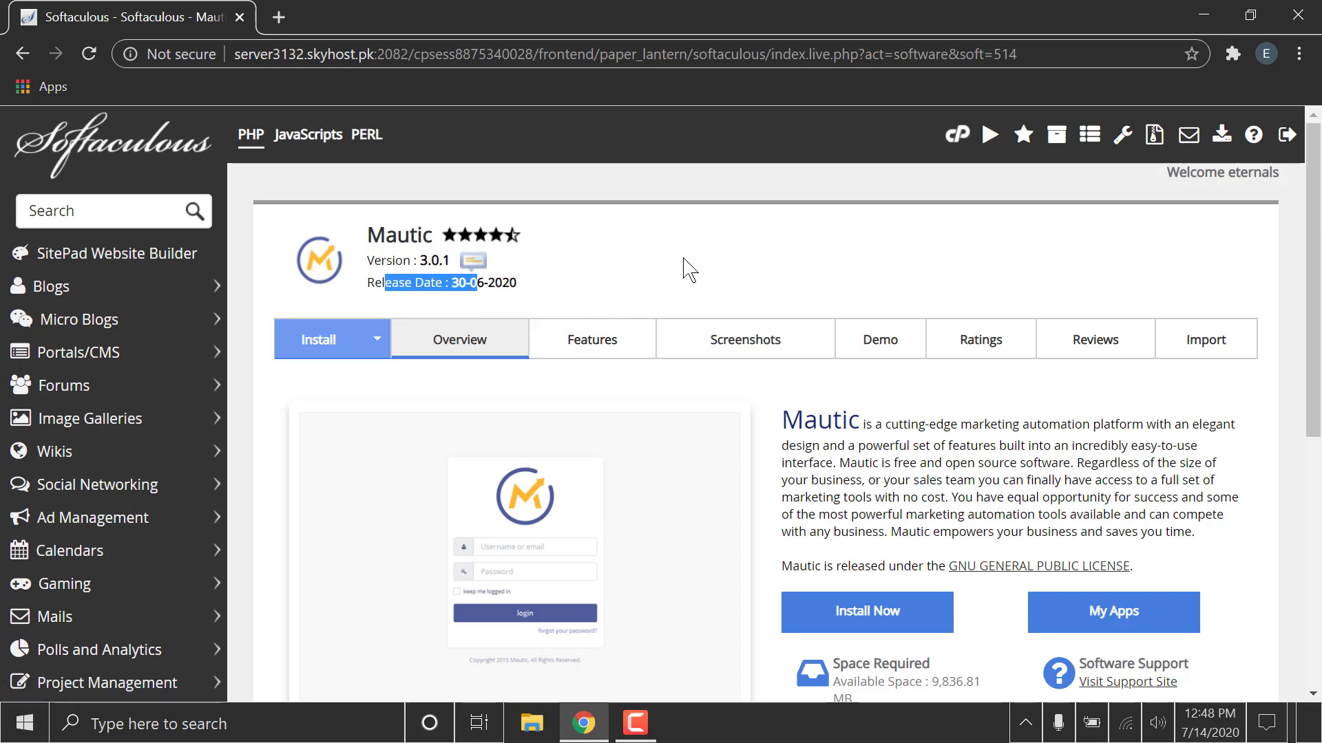
{"action": "left_click", "coordinate": [762, 360]}
{"action": "left_click", "coordinate": [587, 358]}
{"action": "left_click", "coordinate": [465, 351]}
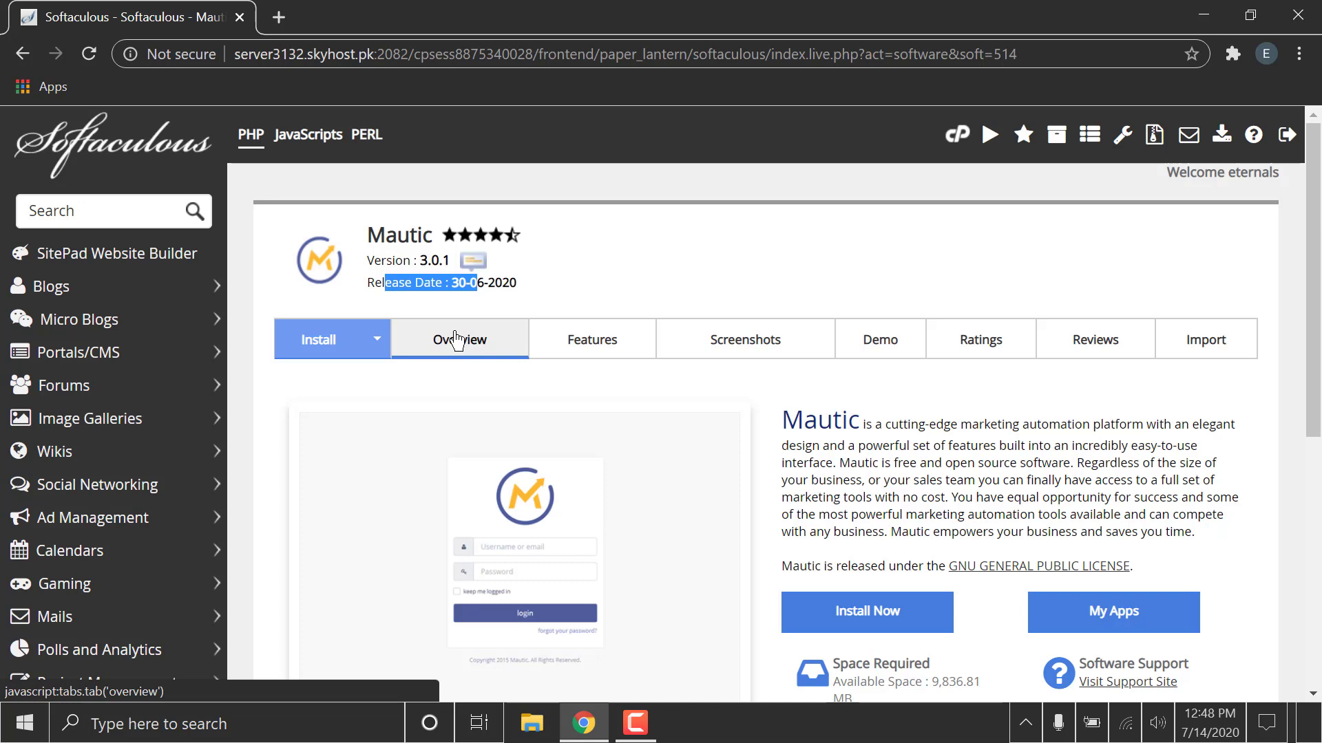
{"action": "left_click", "coordinate": [817, 614]}
{"action": "scroll", "coordinate": [814, 566], "scroll_direction": "down", "scroll_amount": 1}
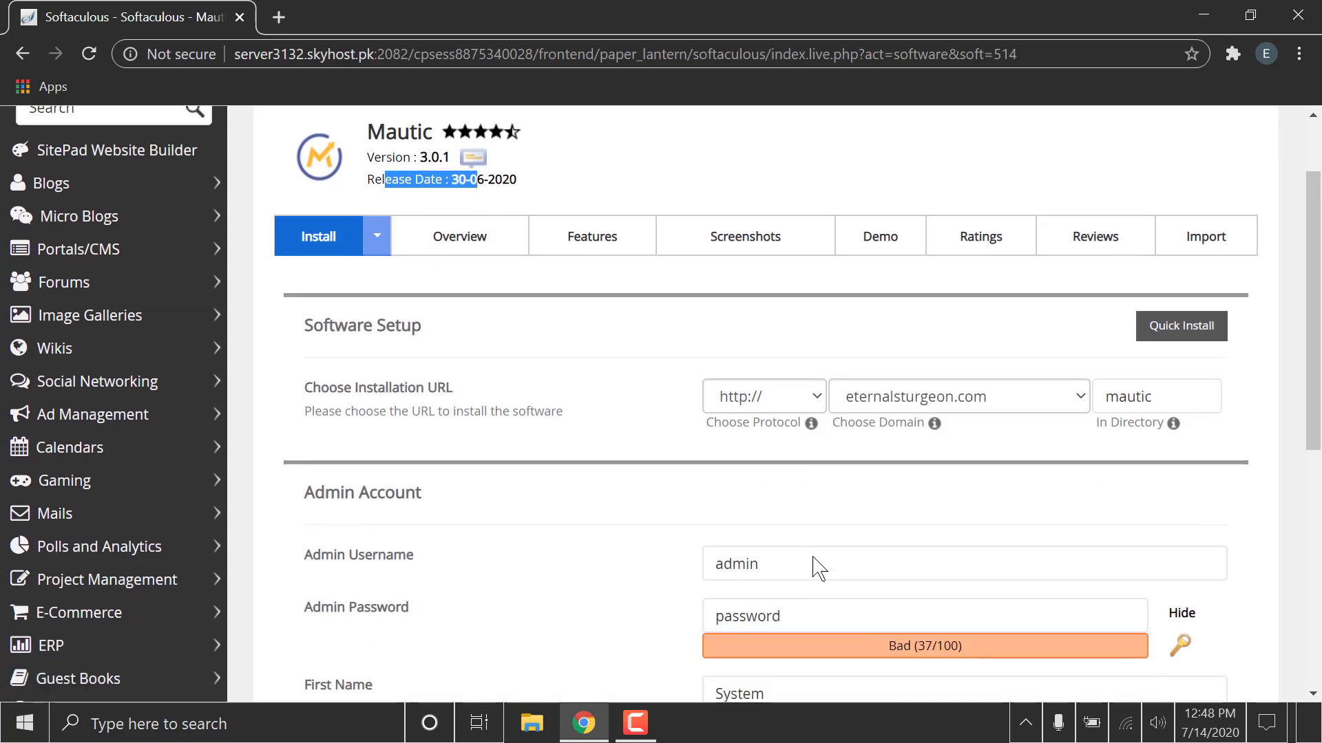
{"action": "left_click", "coordinate": [883, 409]}
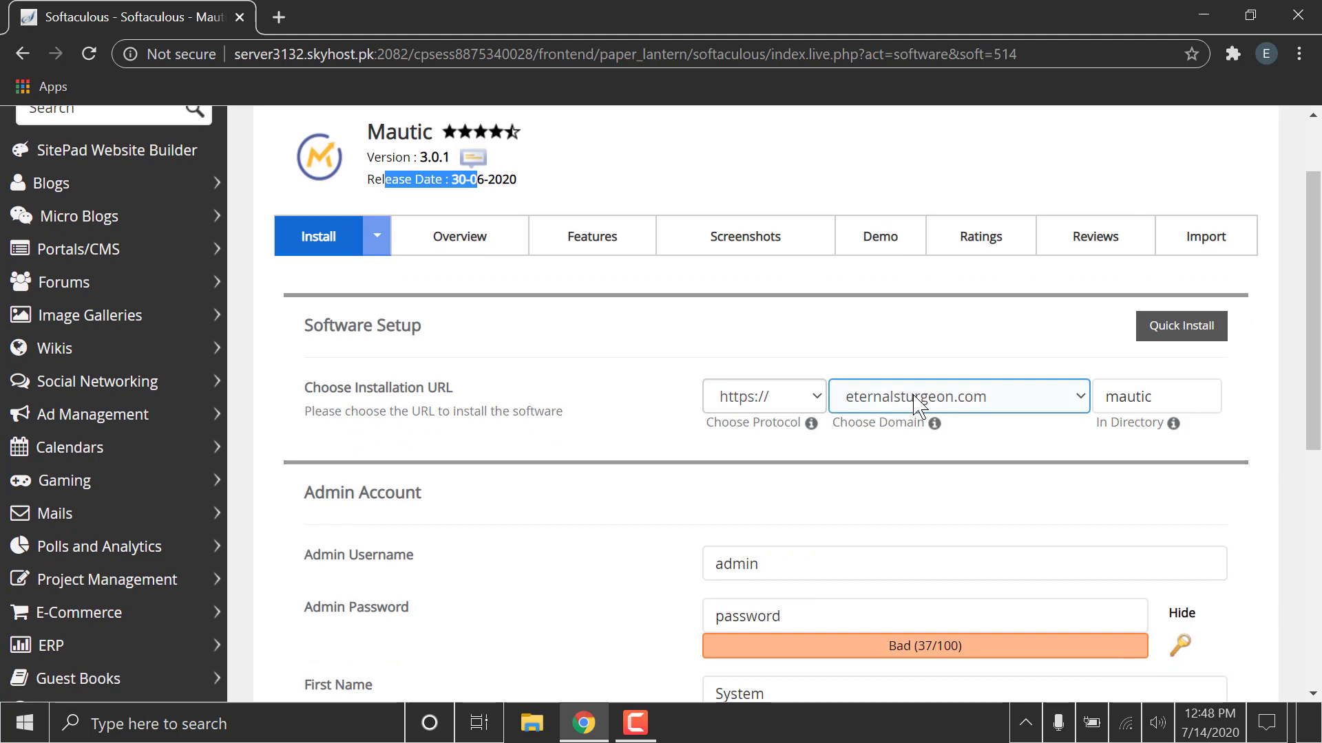
{"action": "left_click", "coordinate": [920, 402]}
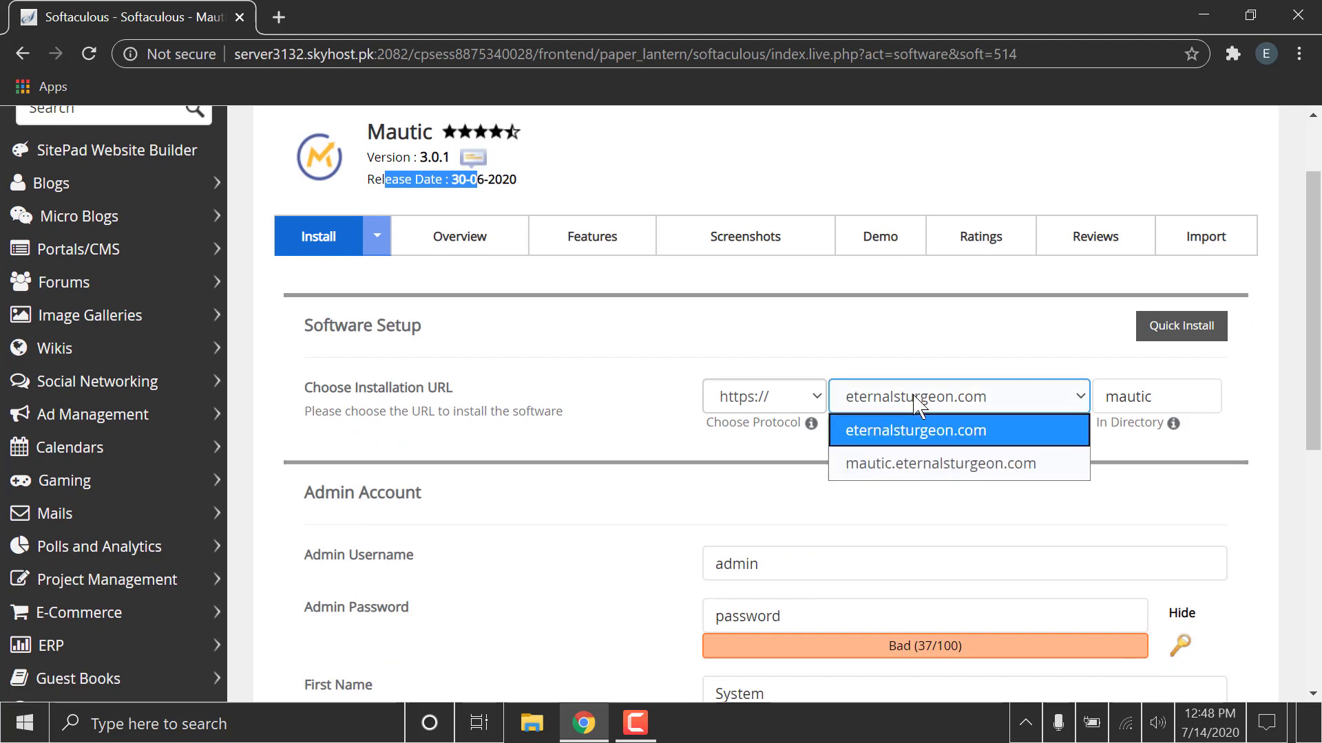
{"action": "left_click", "coordinate": [923, 464]}
Clear the installation directory field so Mautic installs at the subdomain root.
{"action": "left_click", "coordinate": [1134, 400]}
{"action": "double_click", "coordinate": [1143, 397]}
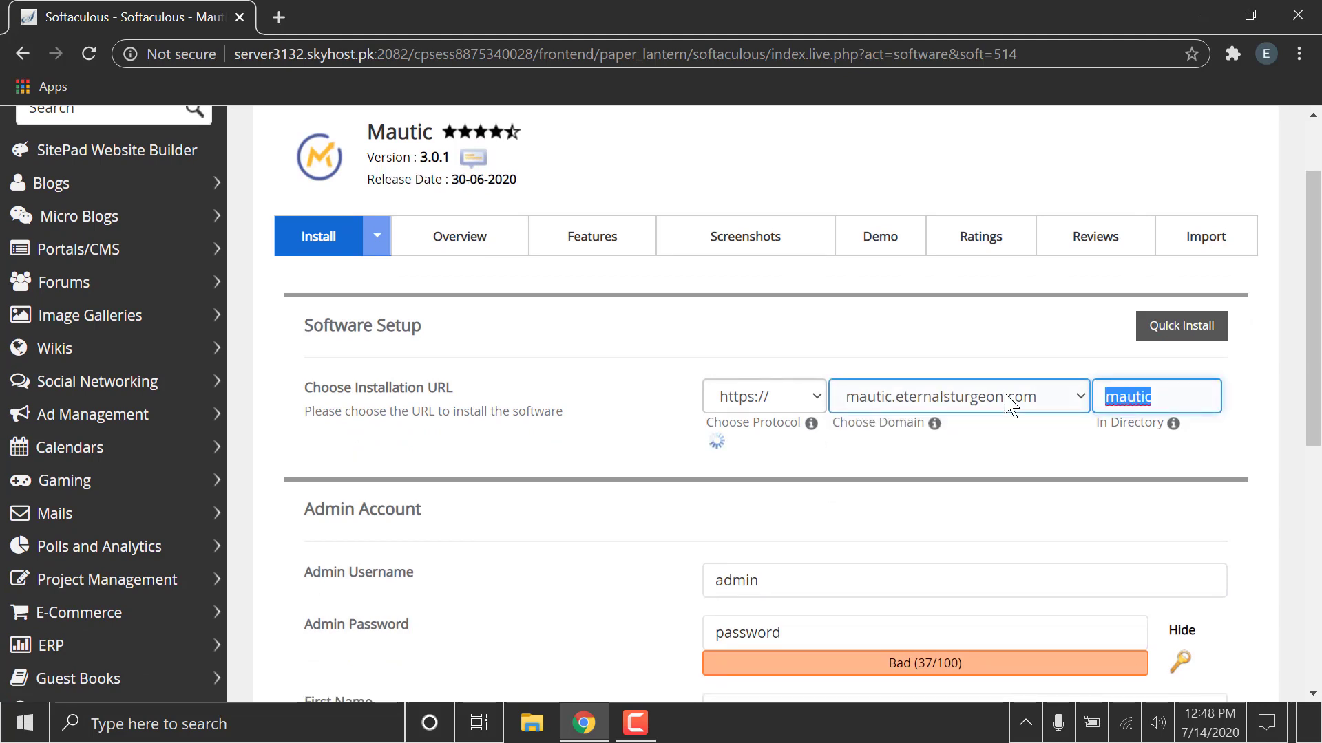
{"action": "key", "text": "BackSpace"}
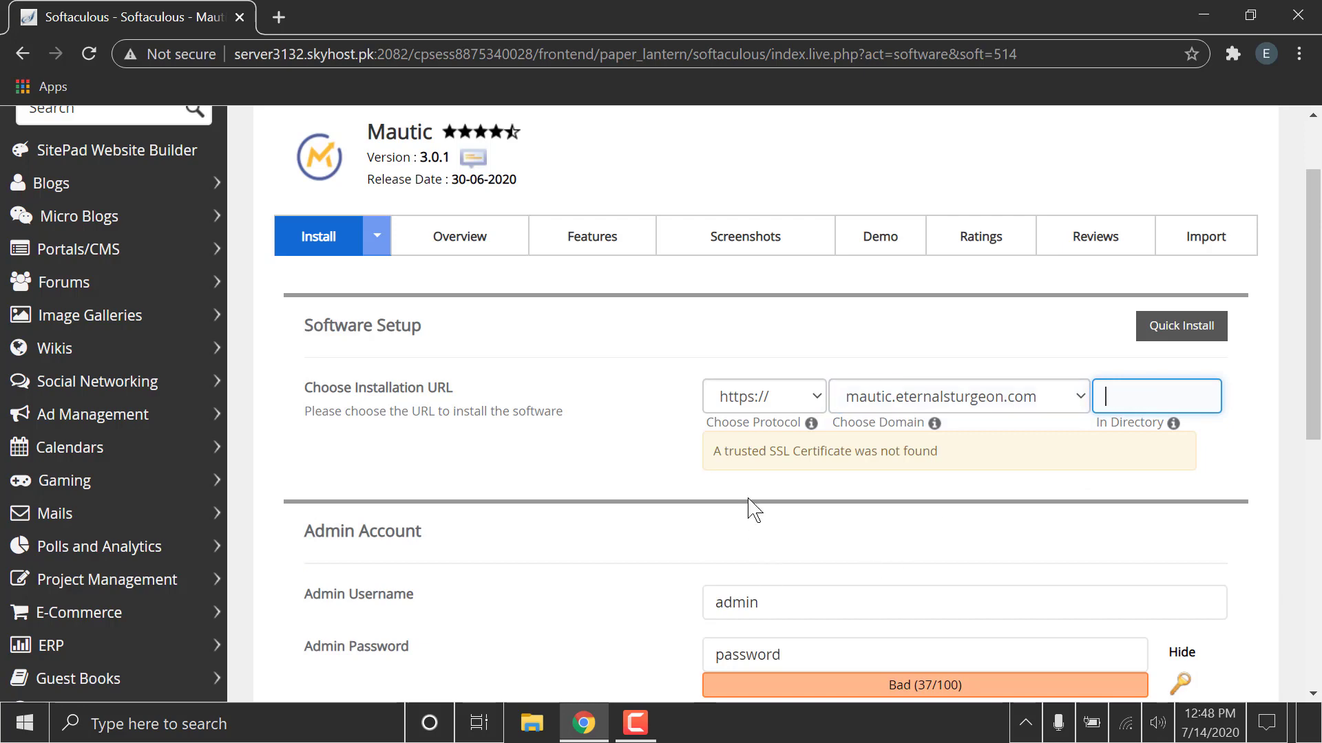
{"action": "left_click", "coordinate": [753, 509]}
Replace the default admin password with a new admin account password.
{"action": "scroll", "coordinate": [754, 509], "scroll_direction": "down", "scroll_amount": 1}
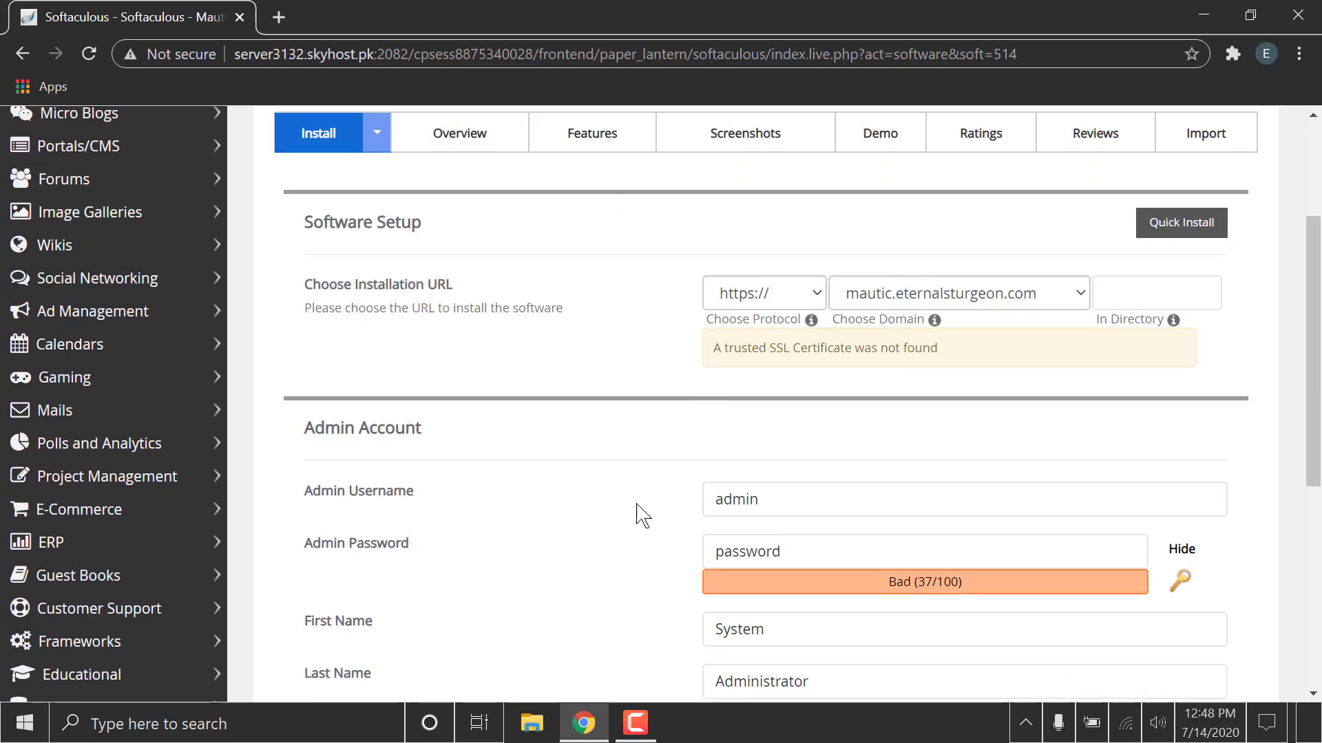
{"action": "scroll", "coordinate": [643, 512], "scroll_direction": "down", "scroll_amount": 2}
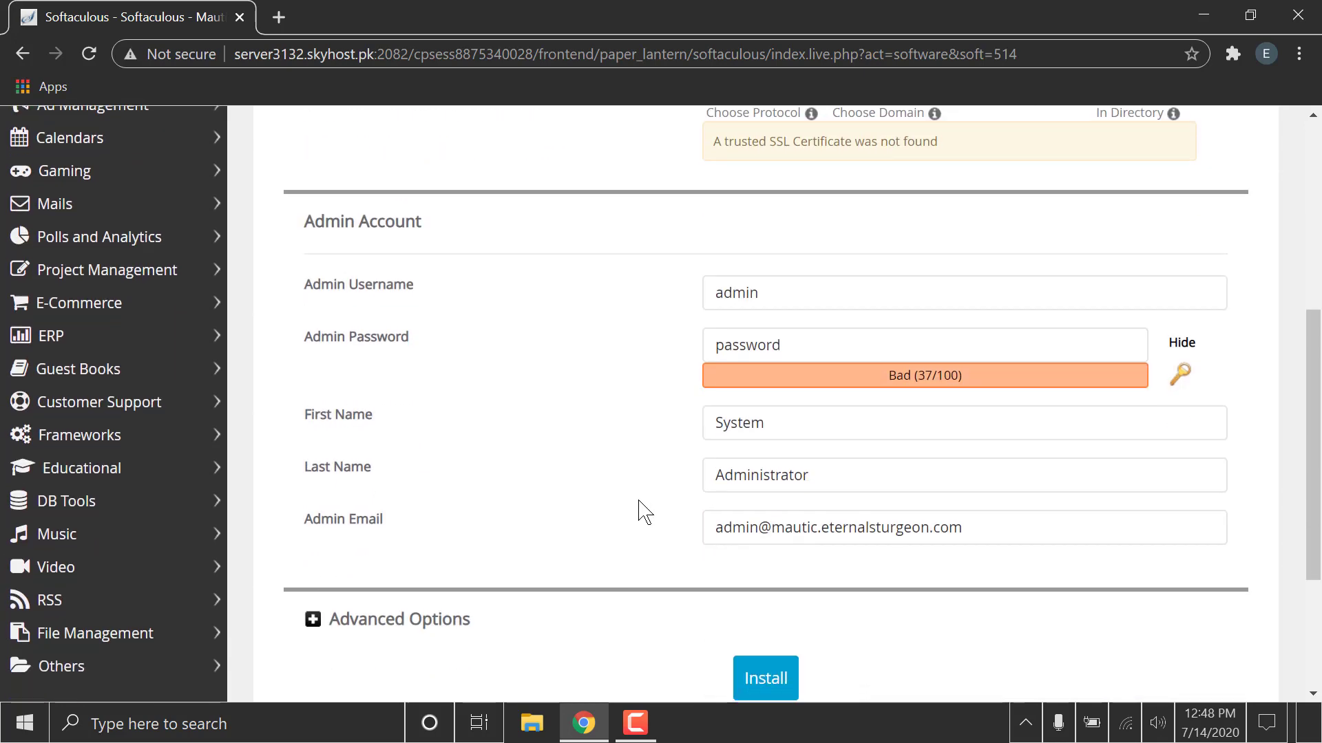
{"action": "left_click", "coordinate": [1181, 343]}
{"action": "left_click", "coordinate": [991, 351]}
{"action": "key", "text": "ctrl+a"}
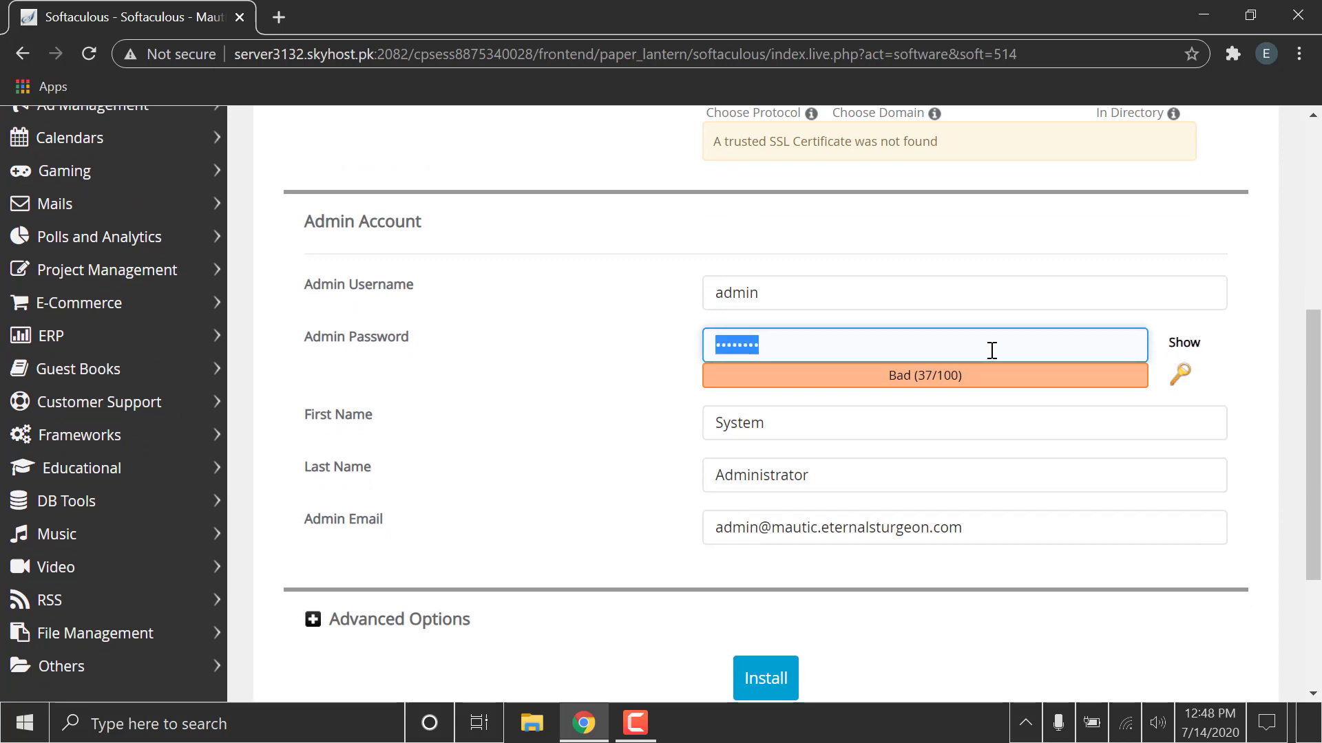
{"action": "type", "text": "****"}
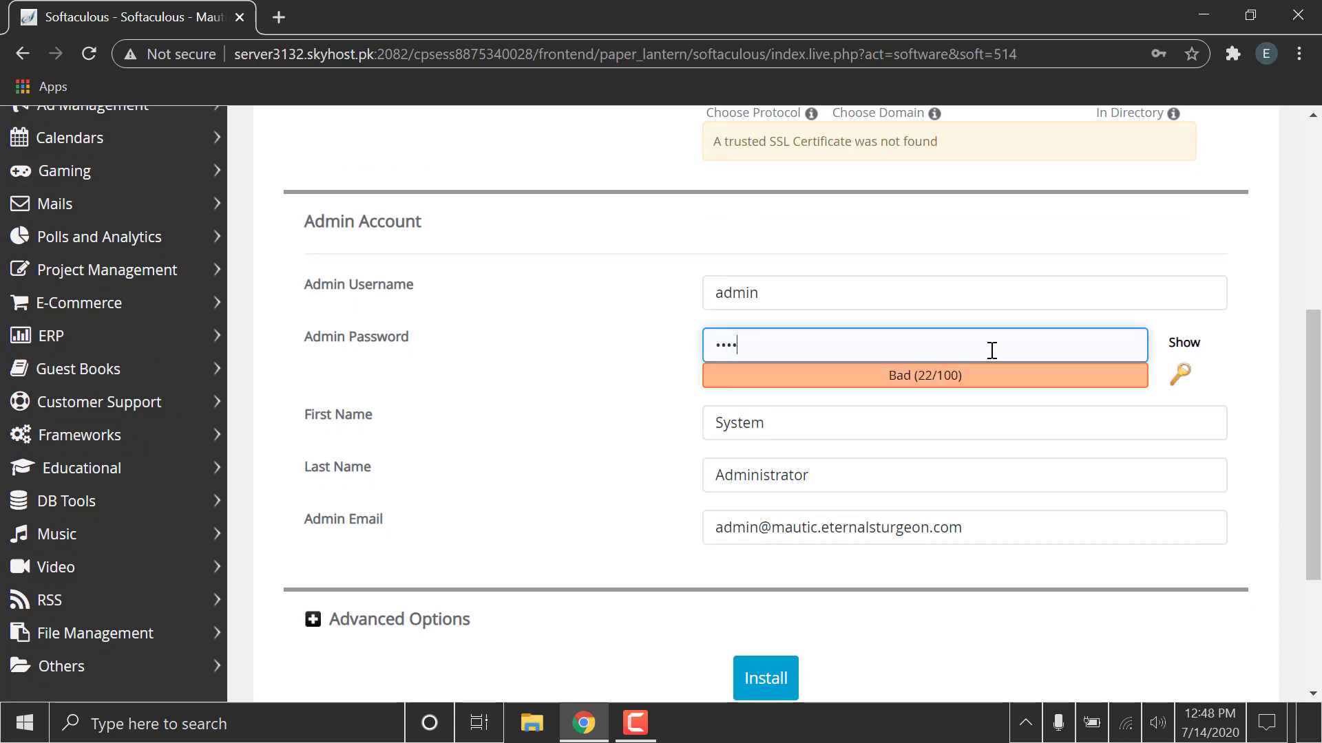
{"action": "type", "text": "****"}
{"action": "left_click", "coordinate": [576, 519]}
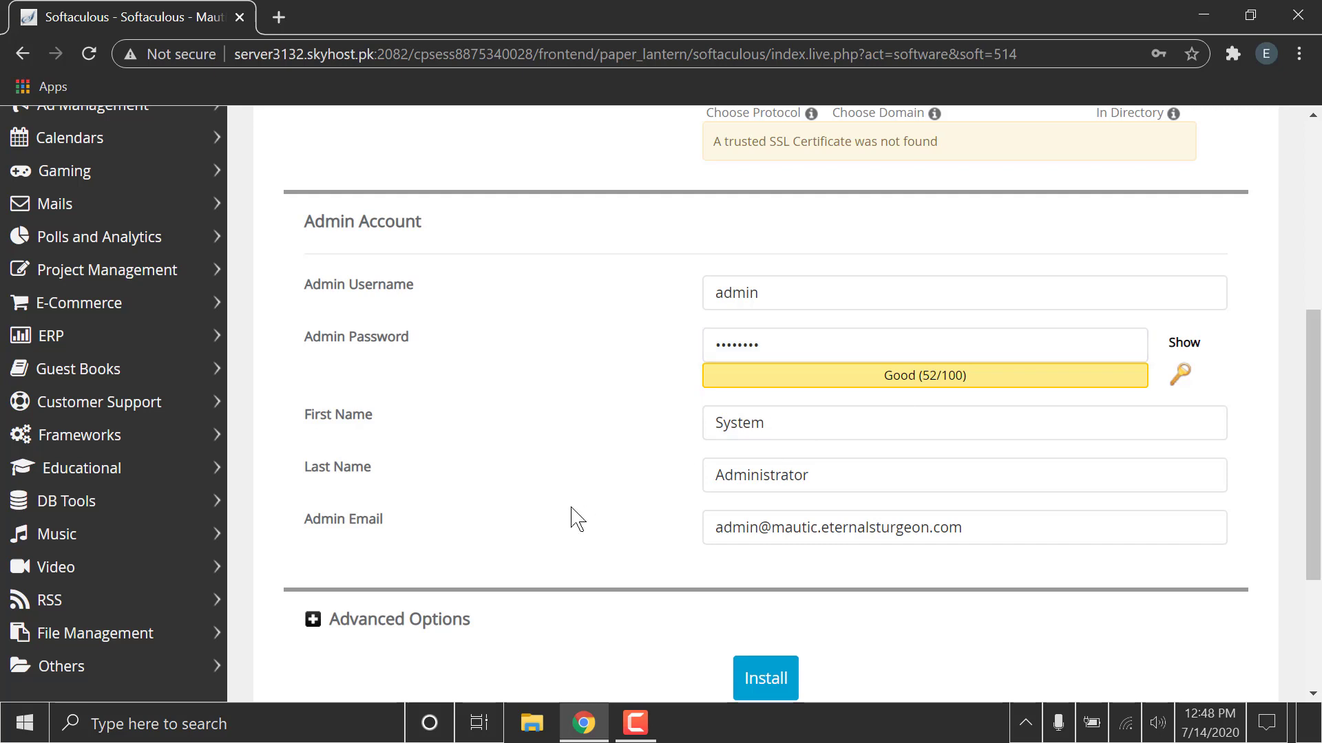
Enter an e-mail address to receive installation details and run the install.
{"action": "scroll", "coordinate": [577, 519], "scroll_direction": "down", "scroll_amount": 3}
{"action": "left_click", "coordinate": [777, 537]}
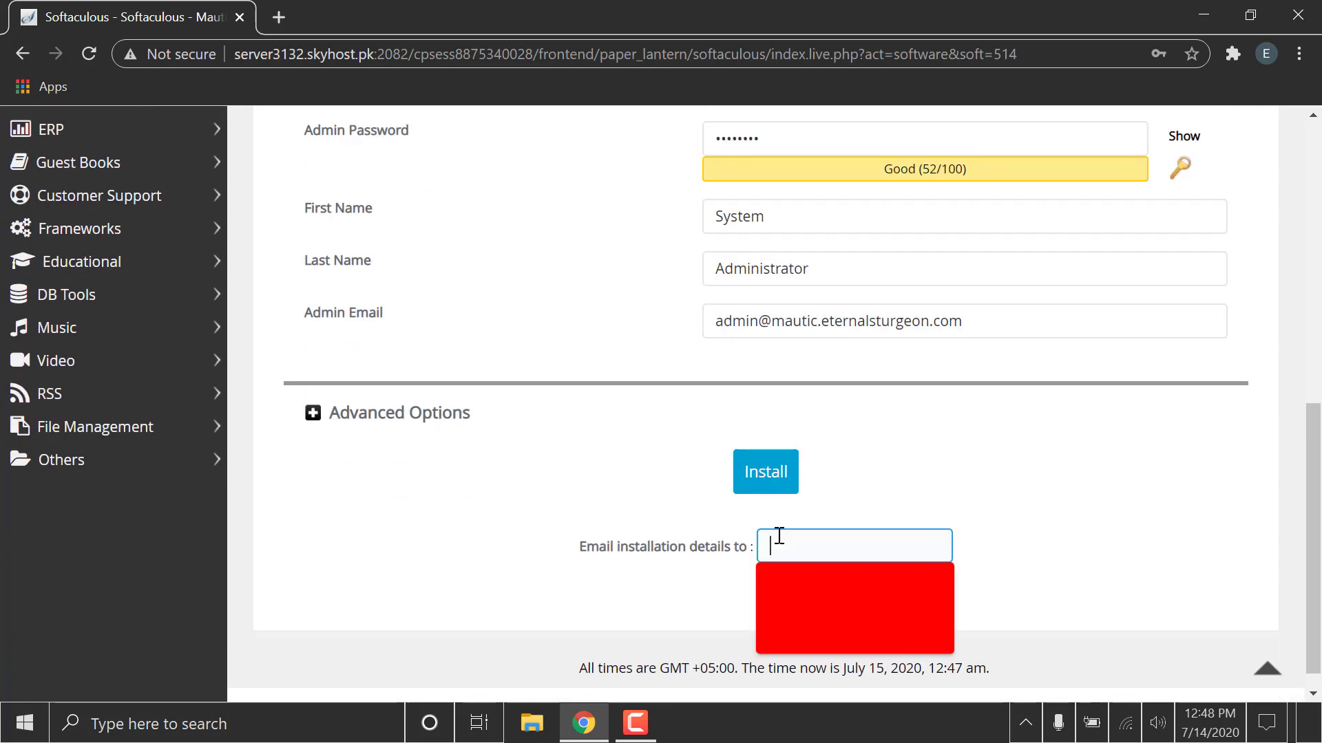
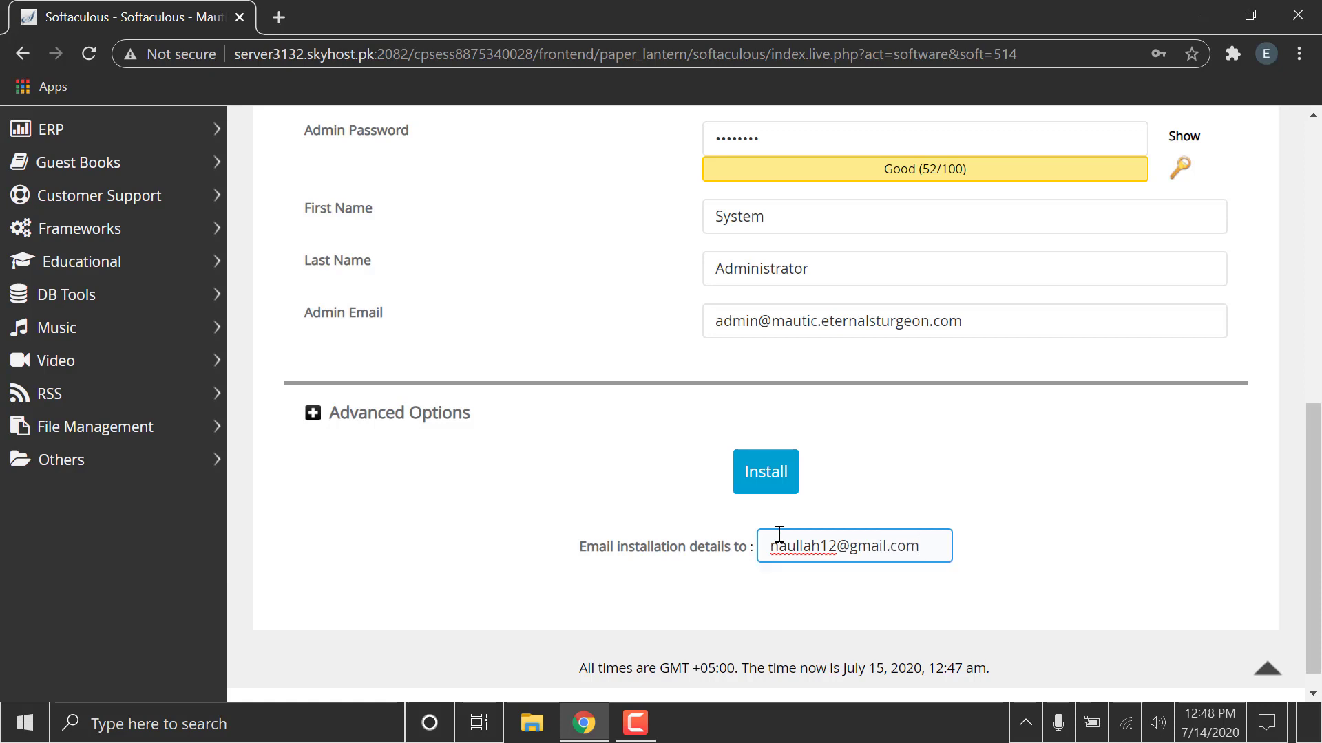
{"action": "left_click", "coordinate": [757, 490]}
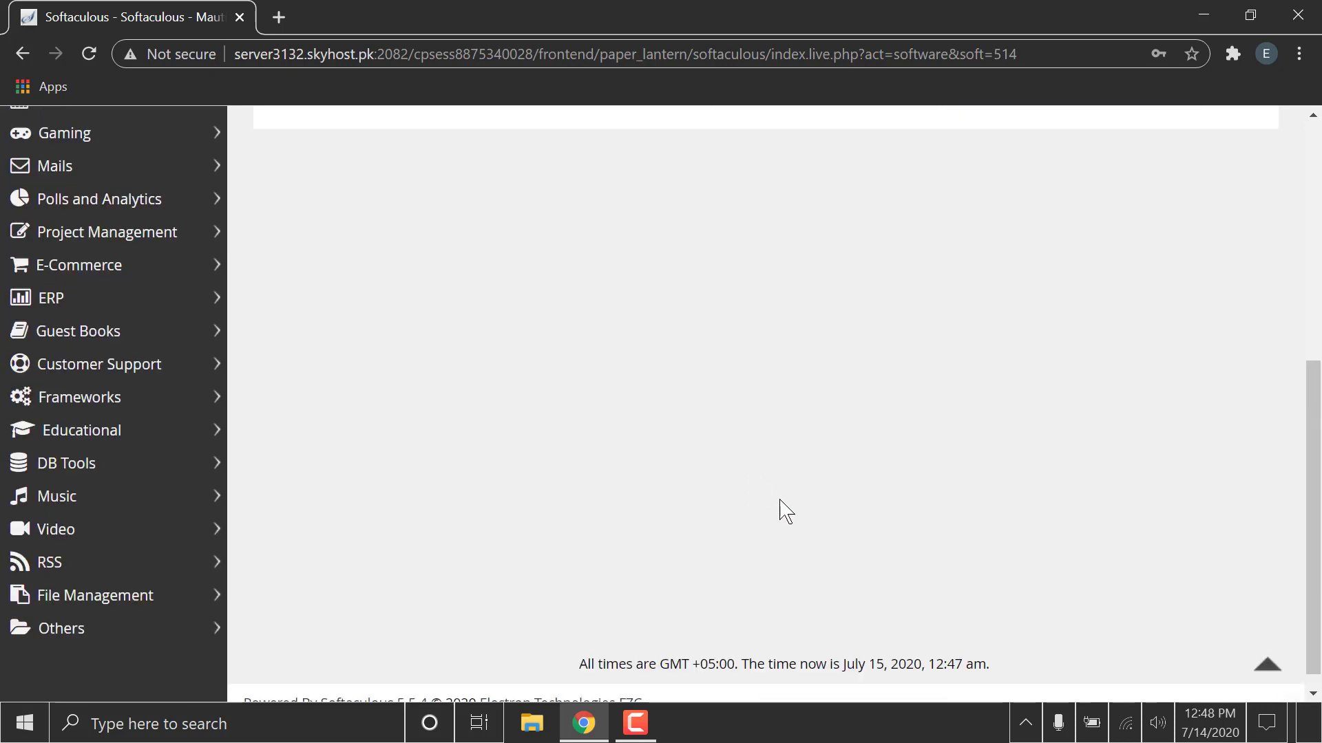
{"action": "scroll", "coordinate": [785, 510], "scroll_direction": "up", "scroll_amount": 3}
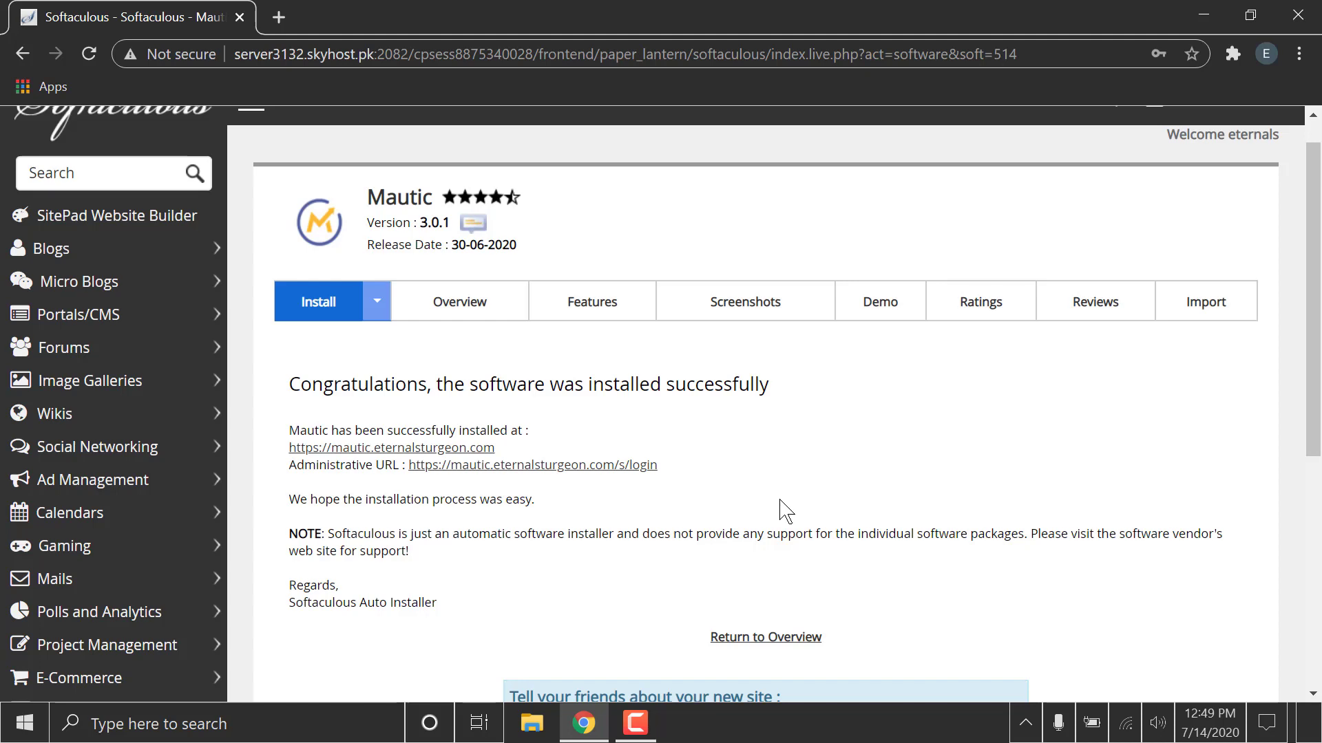
Open the administrative login URL and sign in to Mautic with username admin and the admin account password.
{"action": "left_click", "coordinate": [390, 449]}
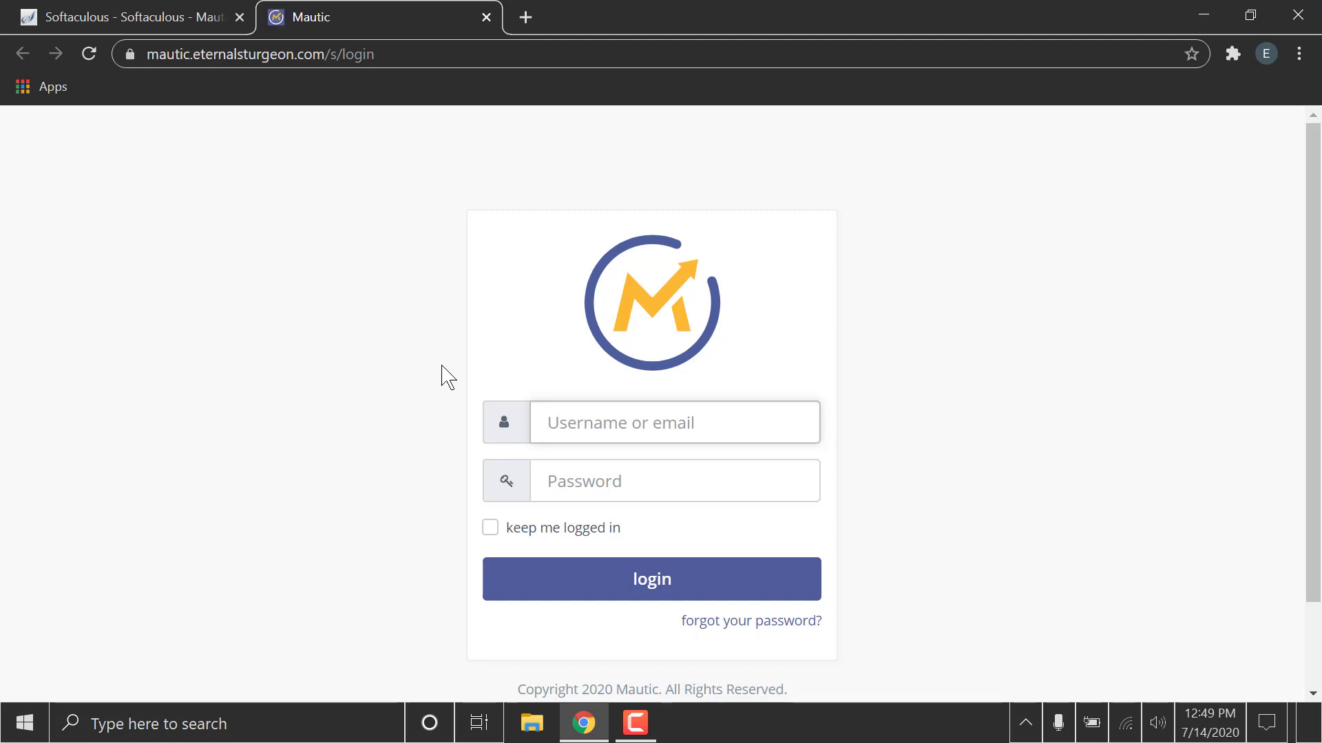
{"action": "type", "text": "admin"}
{"action": "key", "text": "Tab"}
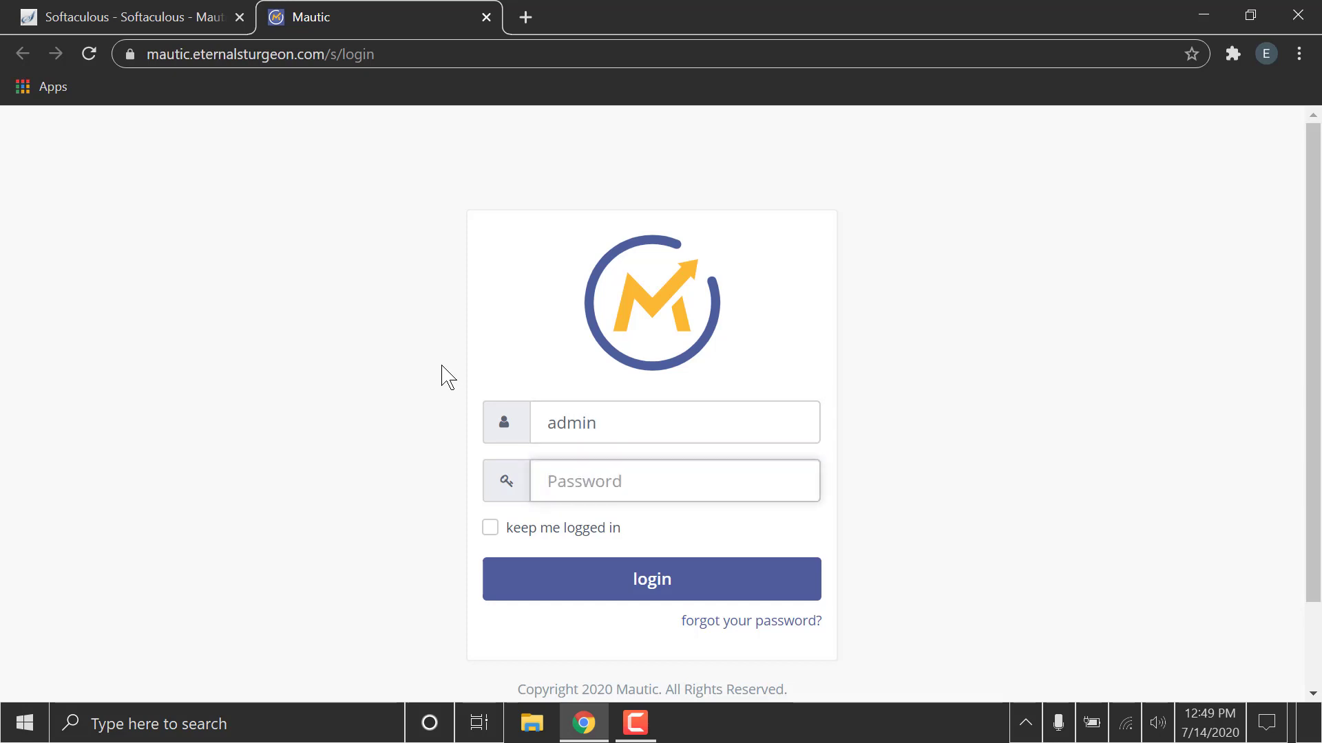
{"action": "type", "text": "••••••"}
{"action": "key", "text": "Return"}
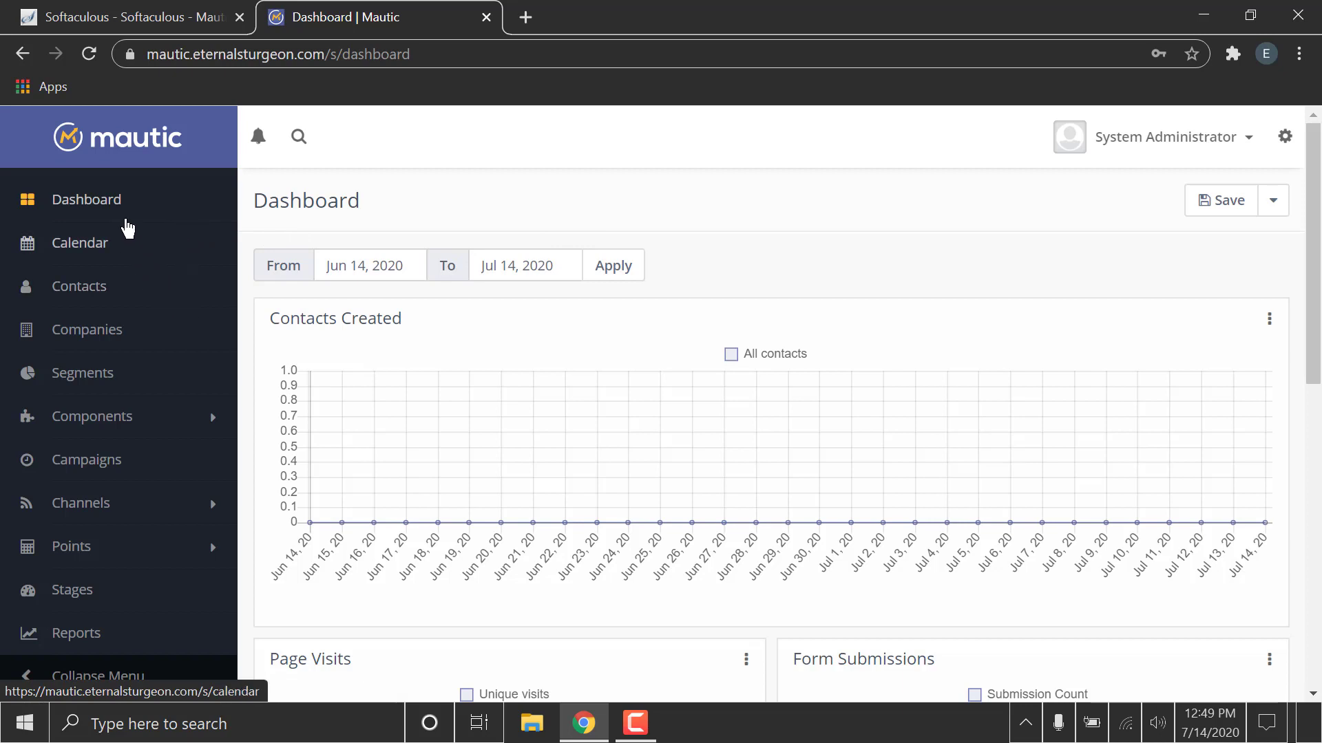
Look through the Contacts, Segments and Configuration sections of the new Mautic installation, then head back to the Dashboard.
{"action": "left_click", "coordinate": [113, 286]}
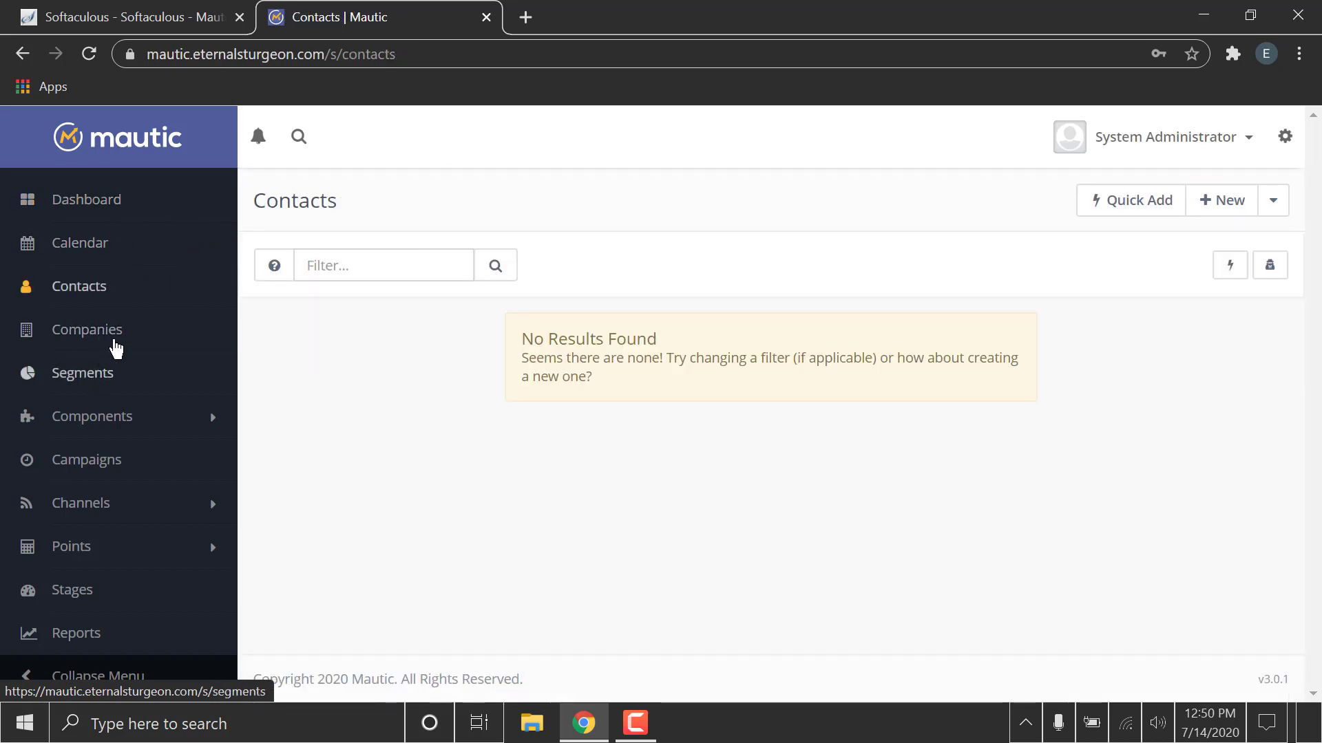
{"action": "left_click", "coordinate": [115, 351]}
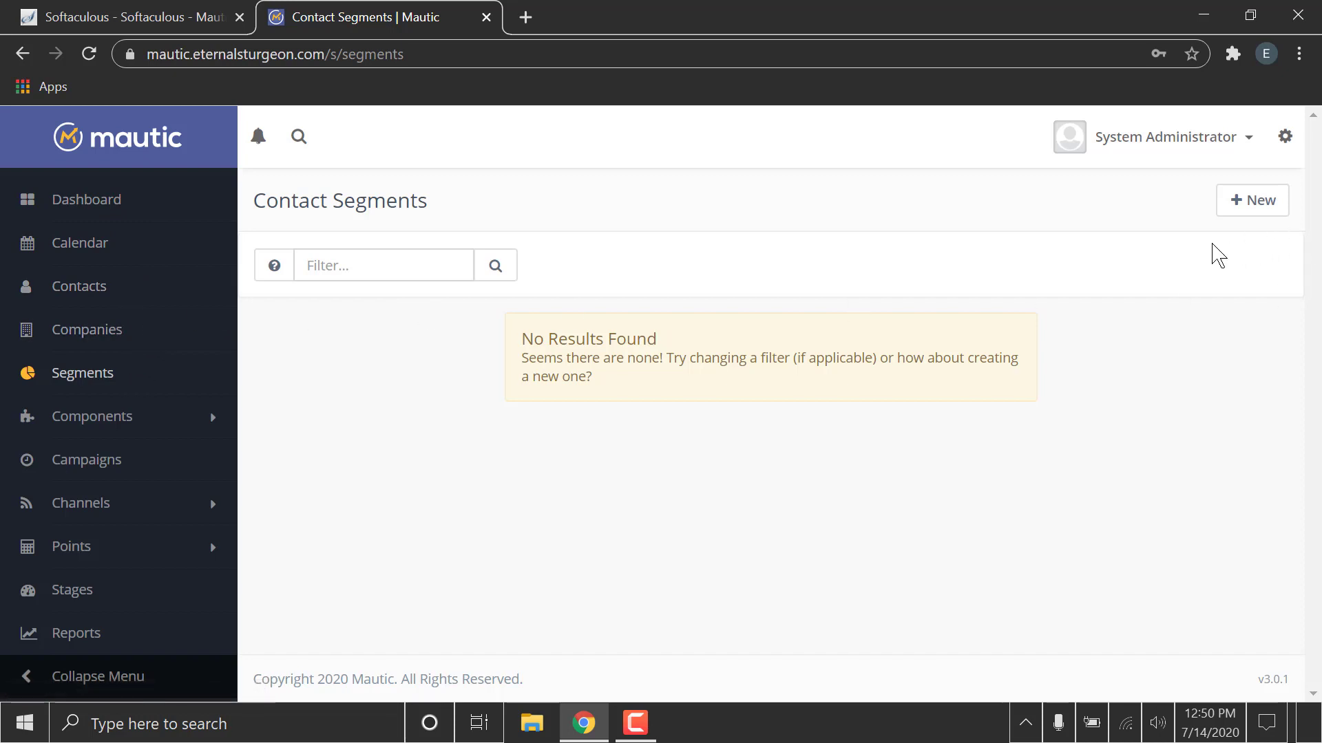
{"action": "left_click", "coordinate": [1285, 138]}
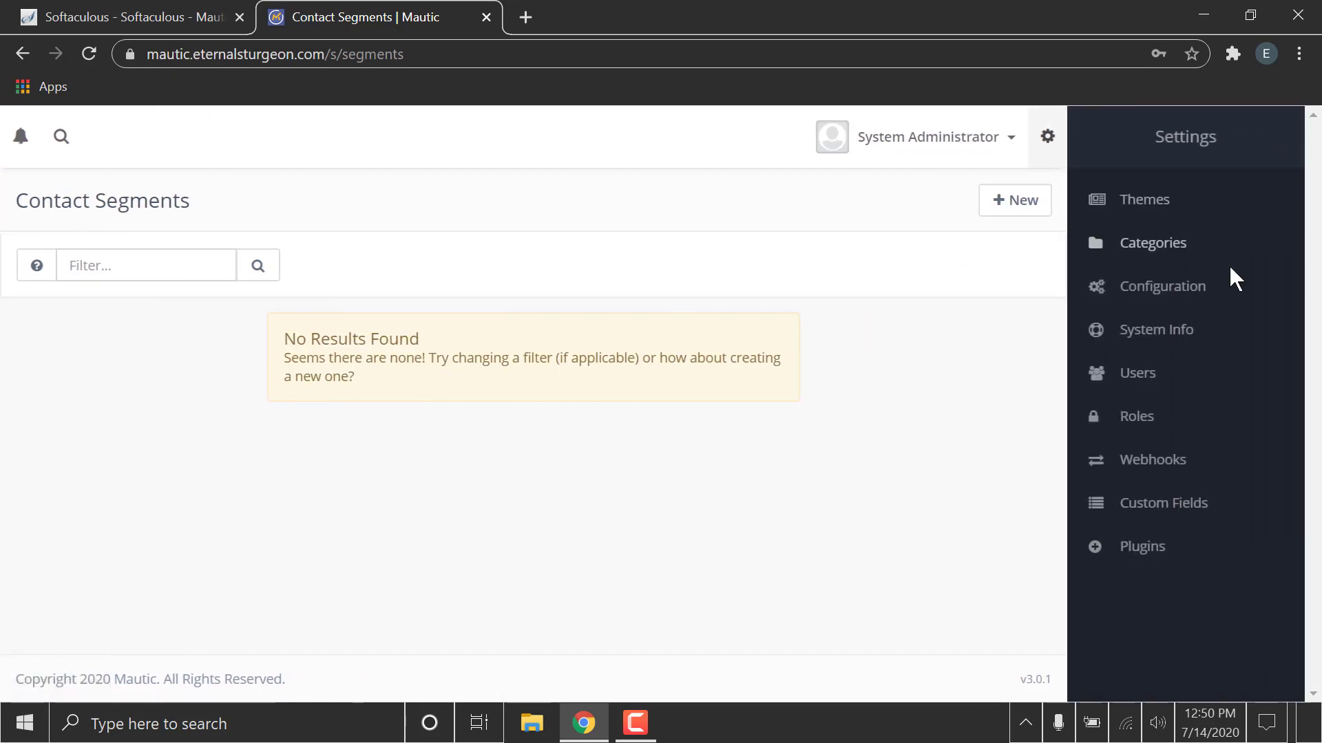
{"action": "left_click", "coordinate": [1198, 296]}
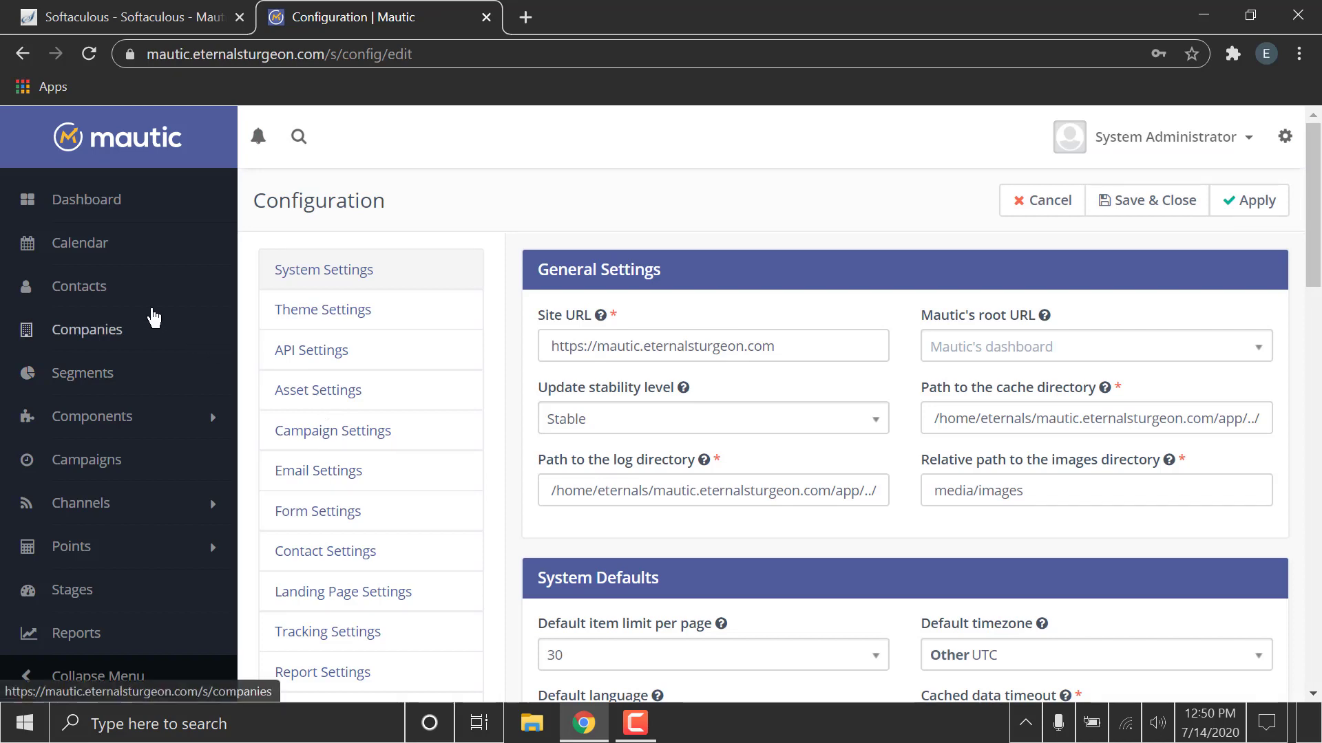
{"action": "left_click", "coordinate": [133, 222]}
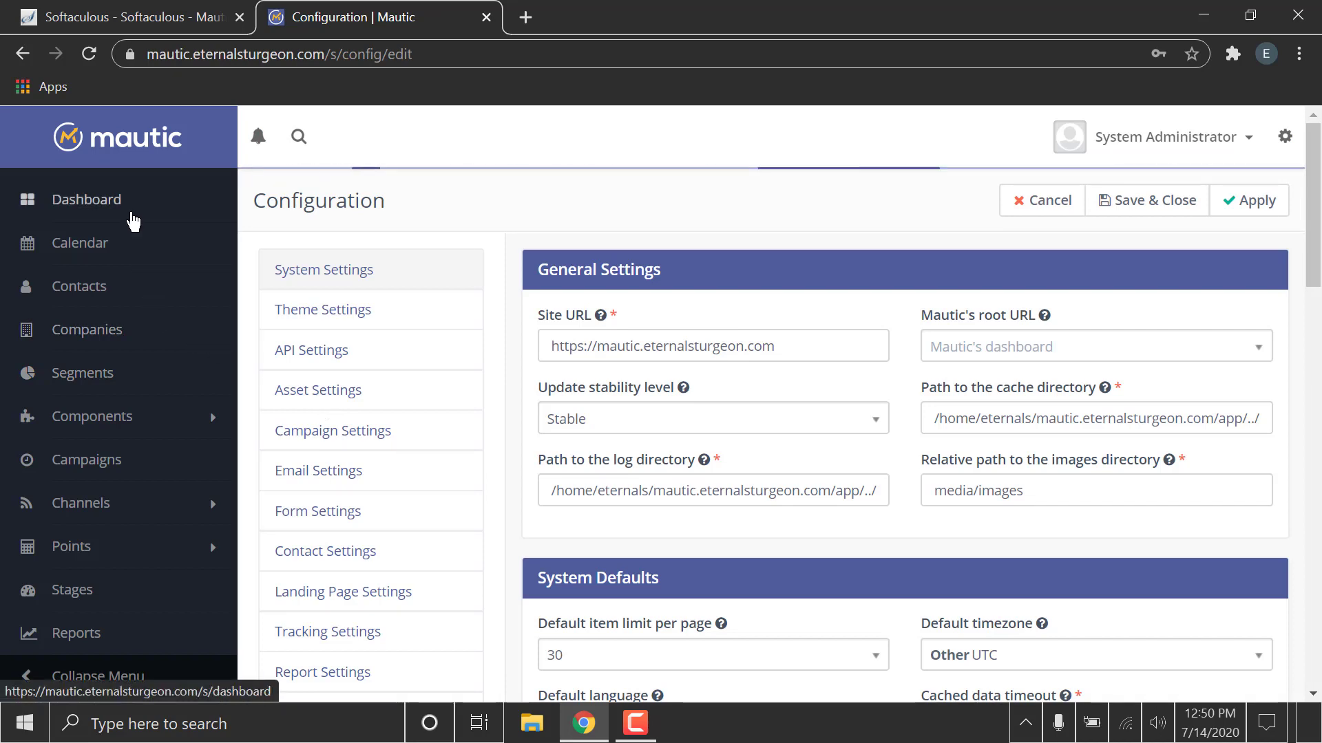